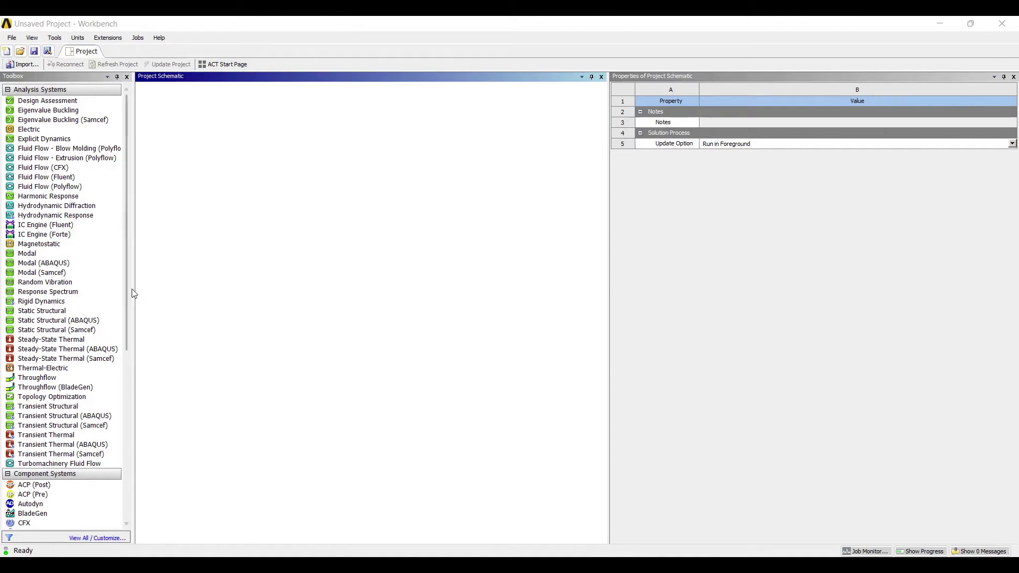
- Add a Static Structural analysis system to the project schematic and name it cantilever_udl
{"action": "key", "text": "Up"}
{"action": "key", "text": "Up"}
{"action": "key", "text": "Up"}
{"action": "key", "text": "Up"}
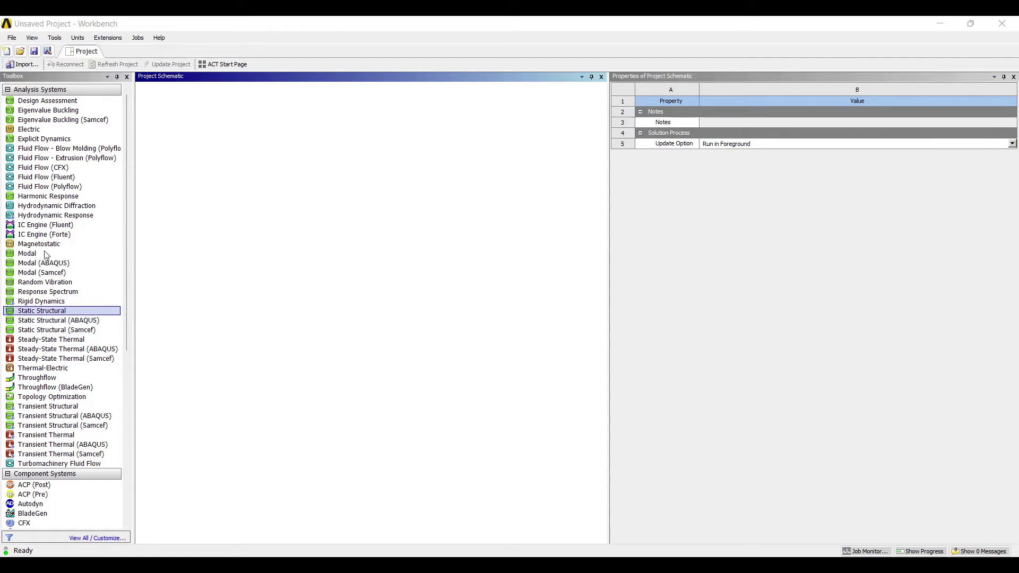
{"action": "double_click", "coordinate": [45, 252]}
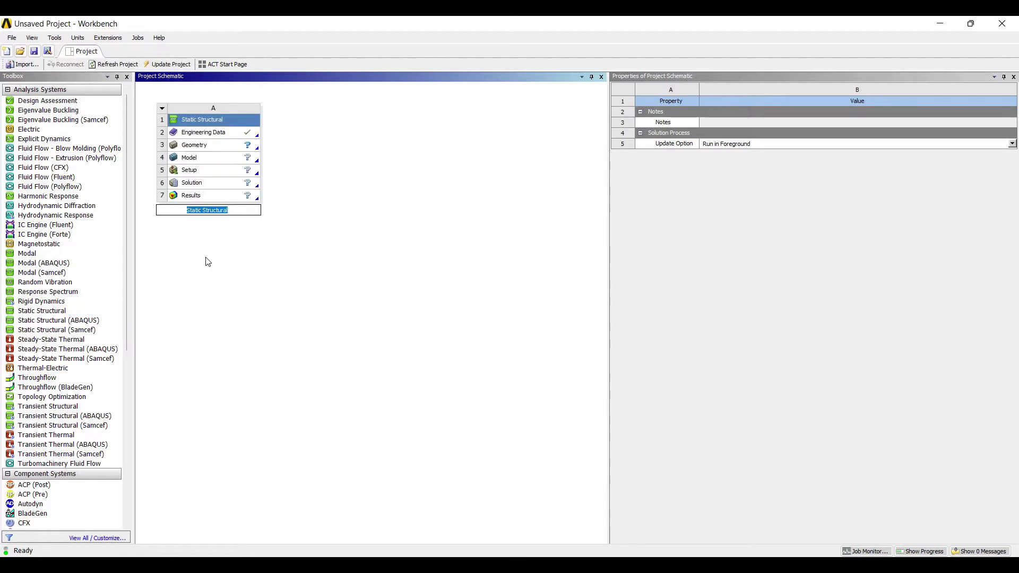
{"action": "type", "text": "cantilever_udl"}
{"action": "key", "text": "Return"}
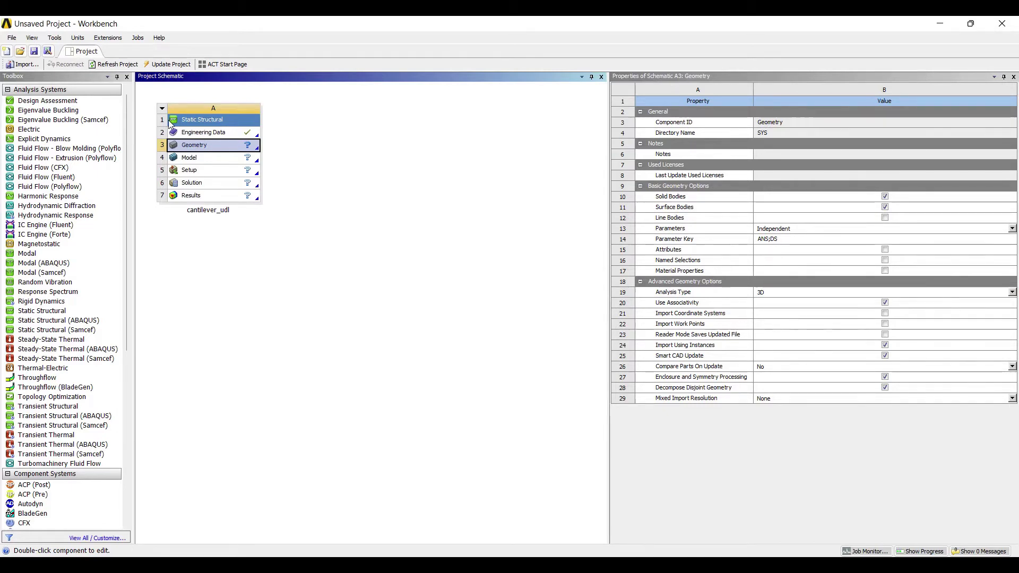
- Start a new DesignModeler geometry and sketch a rectangle about 42 m by 15 m around the origin on the XY plane
{"action": "right_click", "coordinate": [210, 146]}
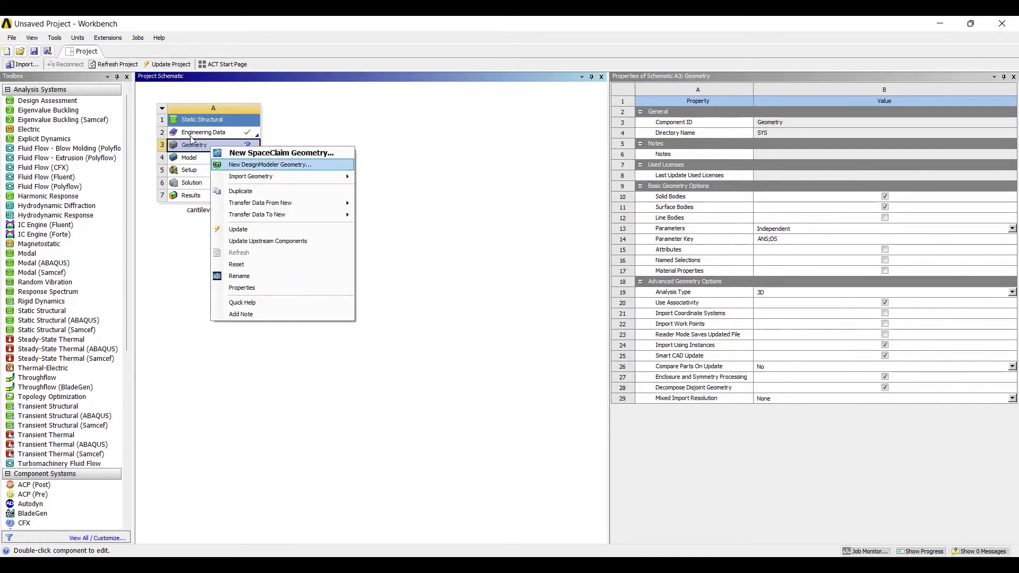
{"action": "key", "text": "Return"}
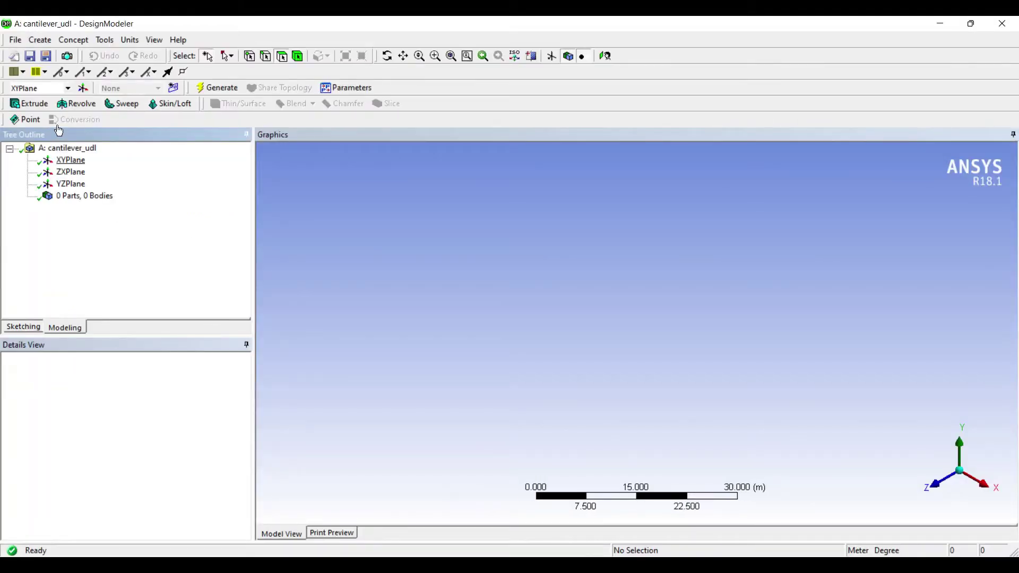
{"action": "left_click", "coordinate": [71, 160]}
{"action": "left_click", "coordinate": [483, 55]}
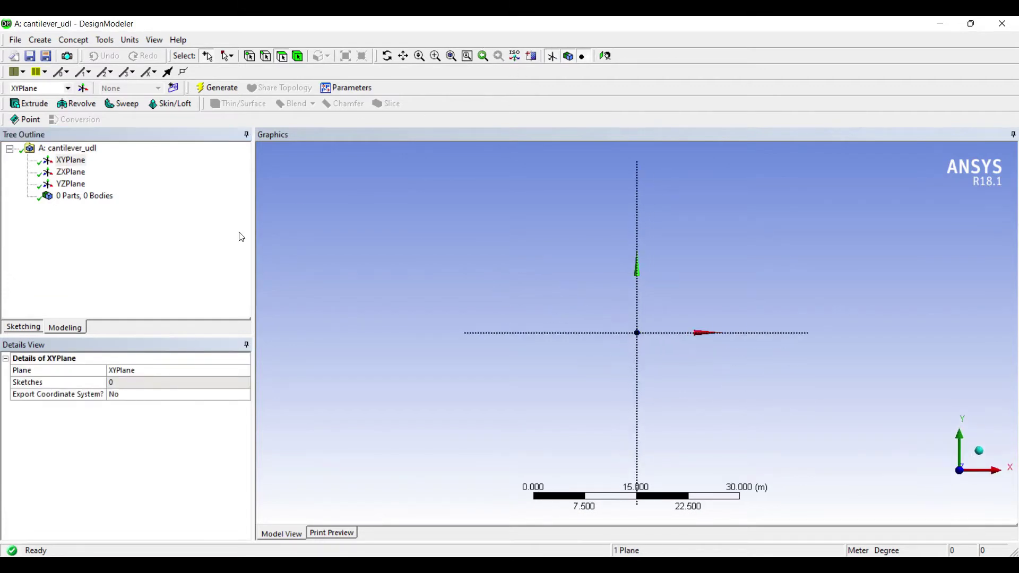
{"action": "left_click", "coordinate": [22, 326]}
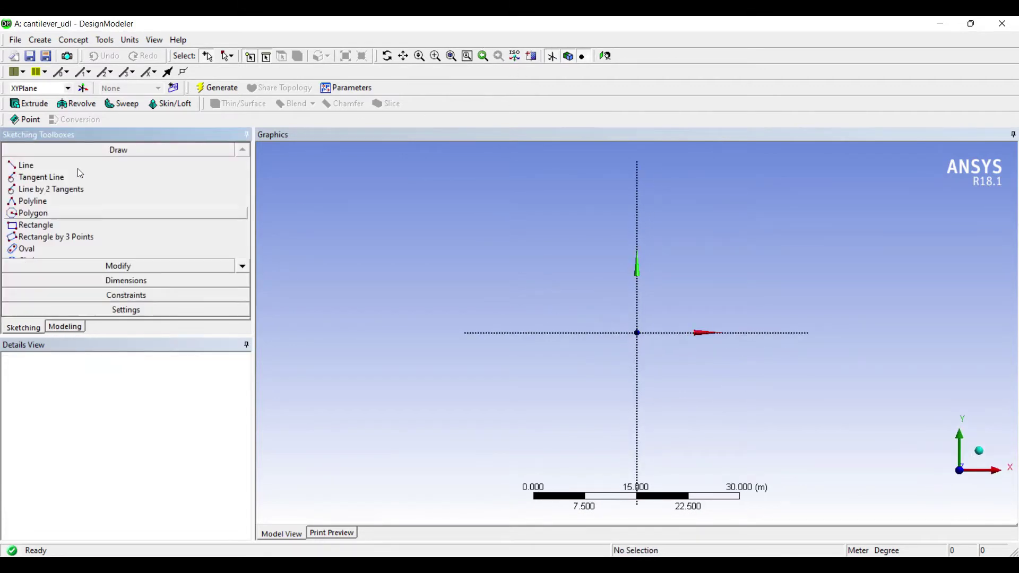
{"action": "left_click", "coordinate": [170, 229]}
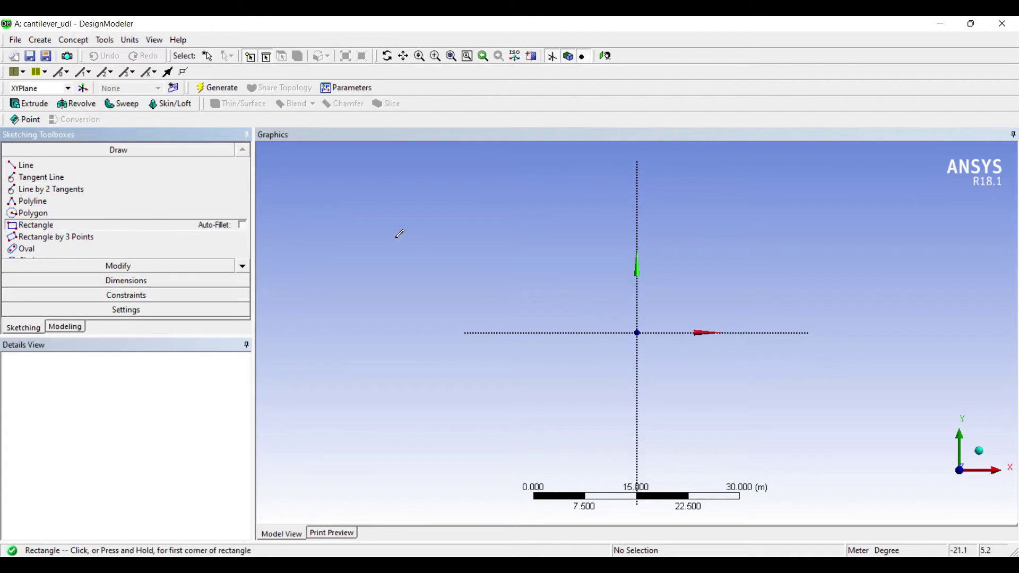
{"action": "left_click", "coordinate": [504, 279]}
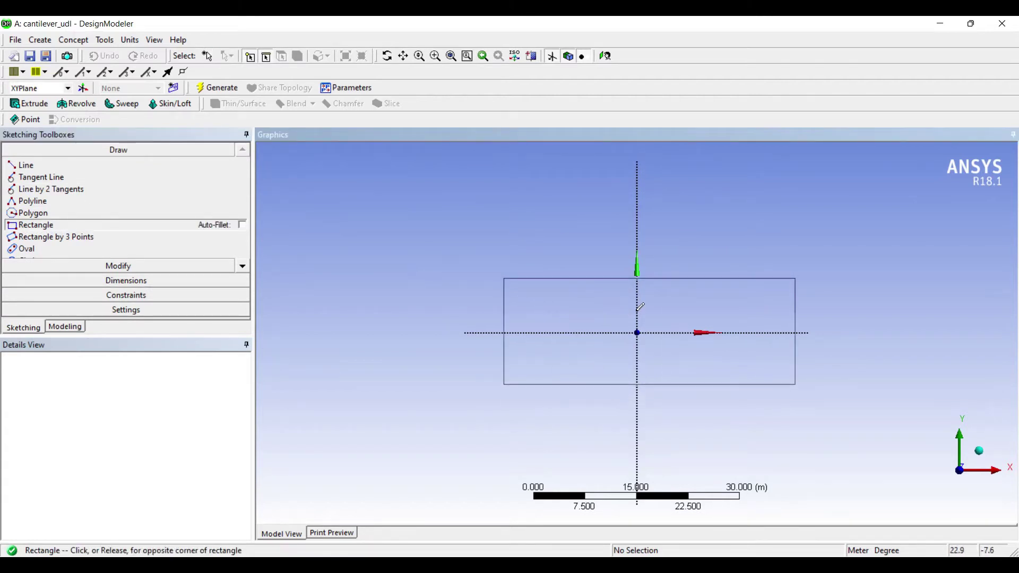
{"action": "left_click", "coordinate": [794, 386]}
- Add general dimensions to the rectangle's horizontal length and vertical height
{"action": "left_click", "coordinate": [122, 280]}
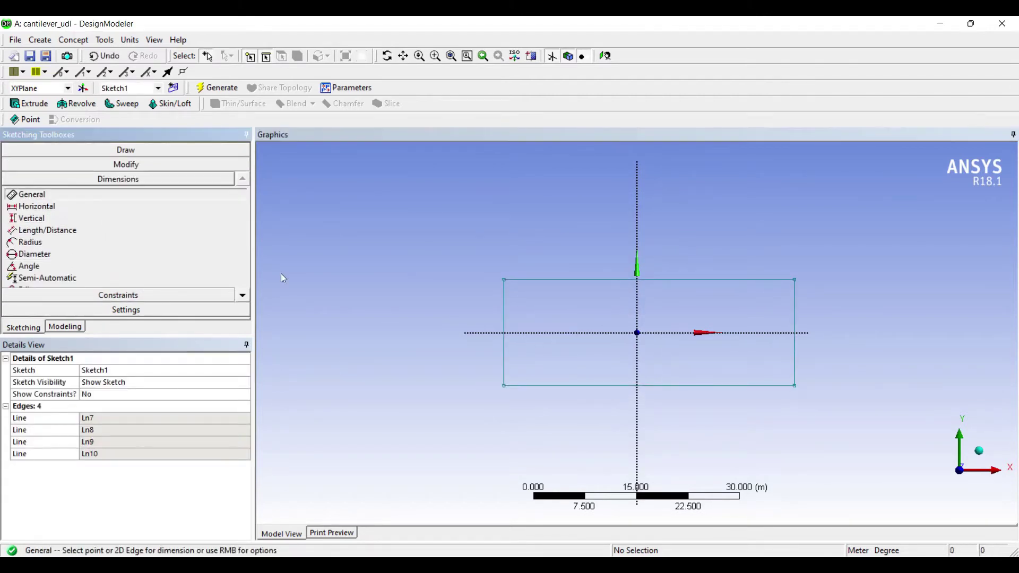
{"action": "left_click", "coordinate": [641, 386]}
{"action": "left_click", "coordinate": [641, 414]}
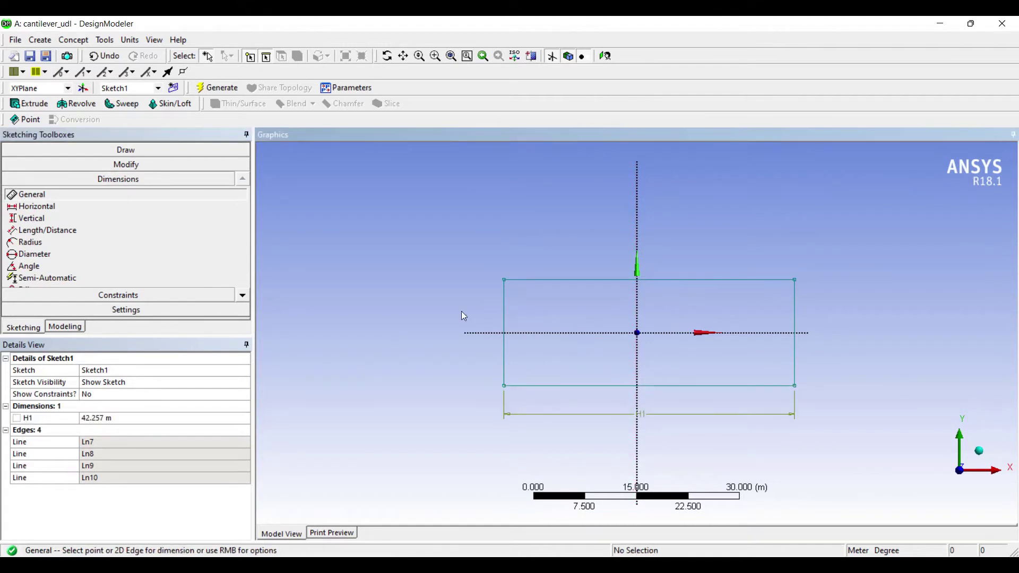
{"action": "left_click", "coordinate": [503, 310]}
{"action": "left_click", "coordinate": [479, 305]}
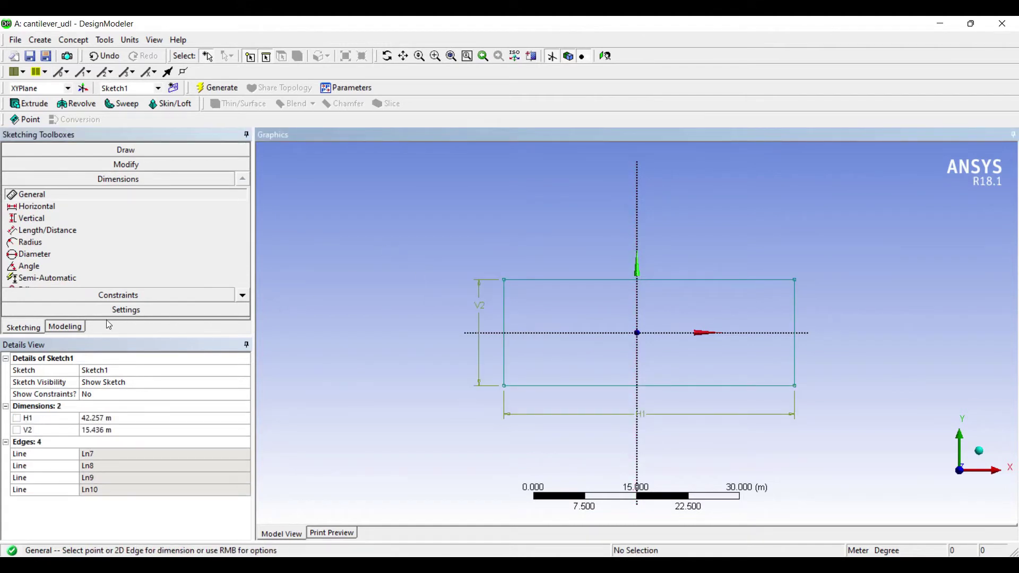
- Set the rectangle's horizontal dimension H1 to 50 m and its vertical dimension V2 to 15 m
{"action": "left_click", "coordinate": [112, 417]}
{"action": "type", "text": "50"}
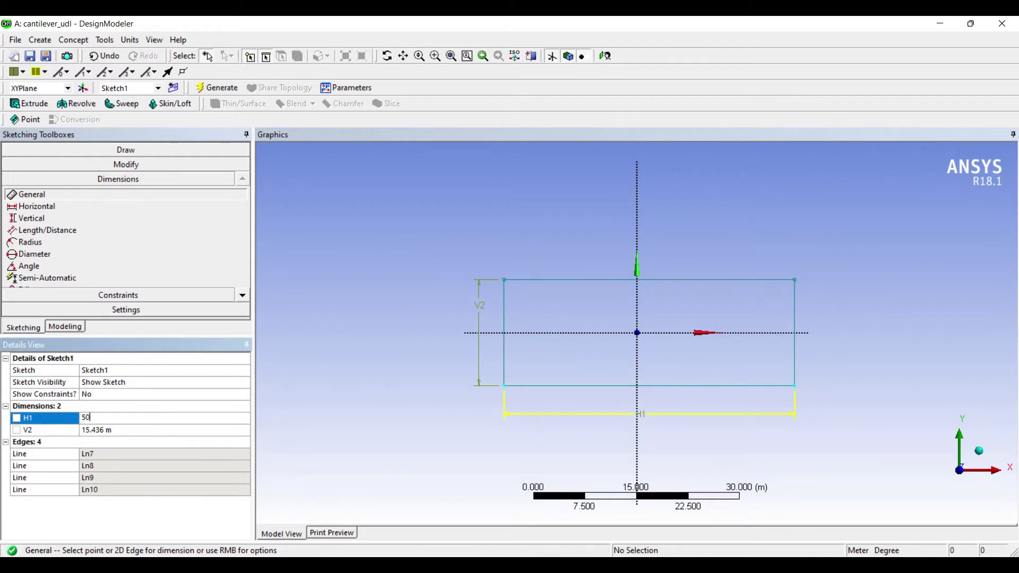
{"action": "key", "text": "Return"}
{"action": "key", "text": "Down"}
{"action": "key", "text": "Down"}
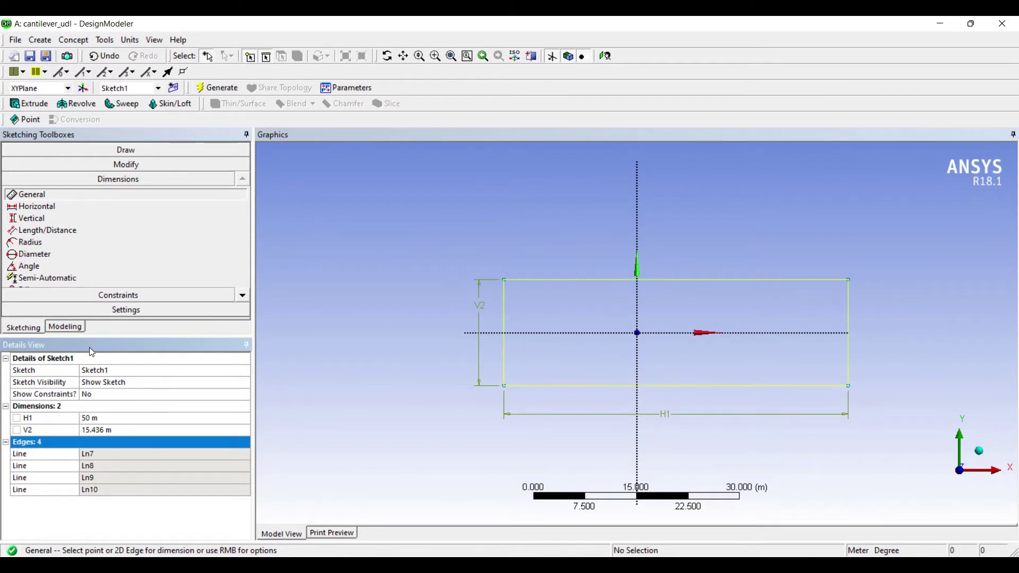
{"action": "key", "text": "Up"}
{"action": "type", "text": "15"}
{"action": "key", "text": "Return"}
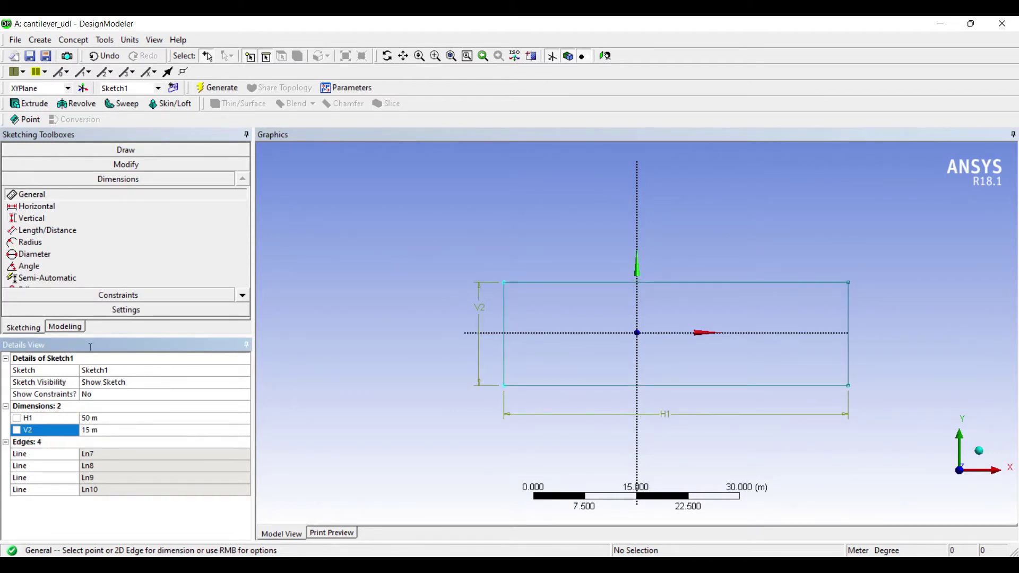
- Extrude the rectangle sketch to a depth of 5 m in the normal direction and generate the solid beam
{"action": "left_click", "coordinate": [29, 103]}
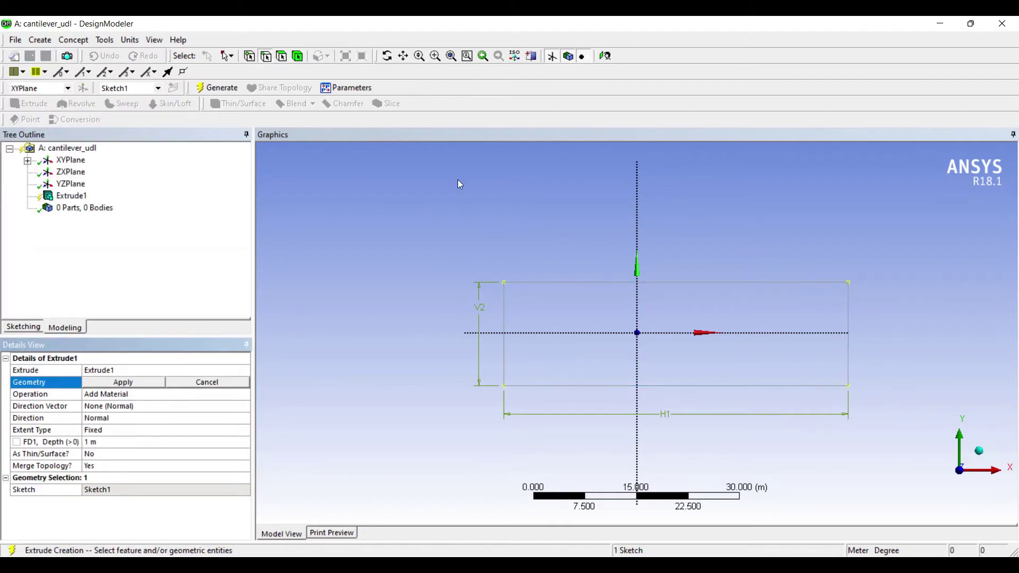
{"action": "middle_click_drag", "start_coordinate": [518, 247], "coordinate": [487, 280]}
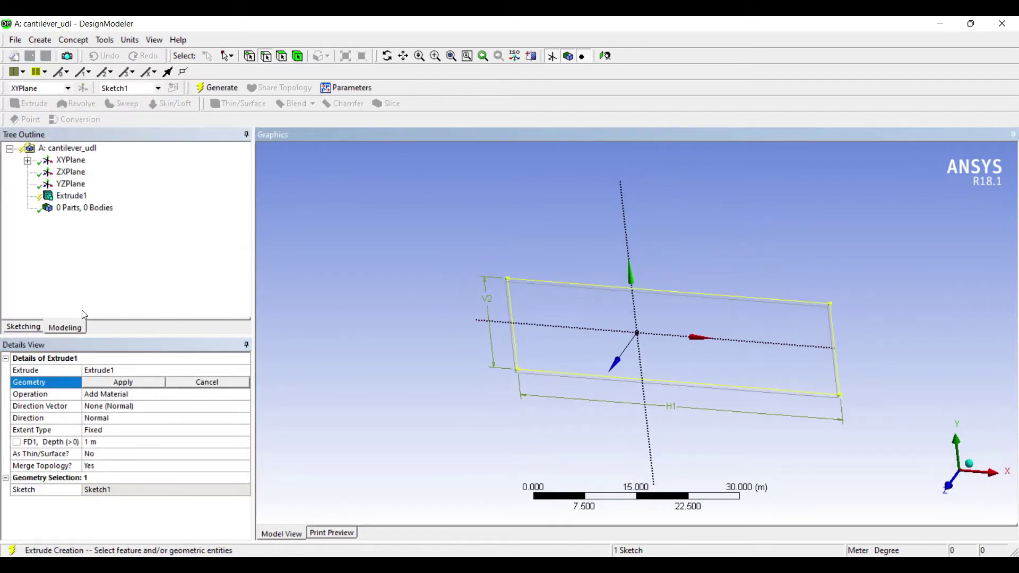
{"action": "left_click", "coordinate": [82, 311]}
{"action": "left_click", "coordinate": [80, 357]}
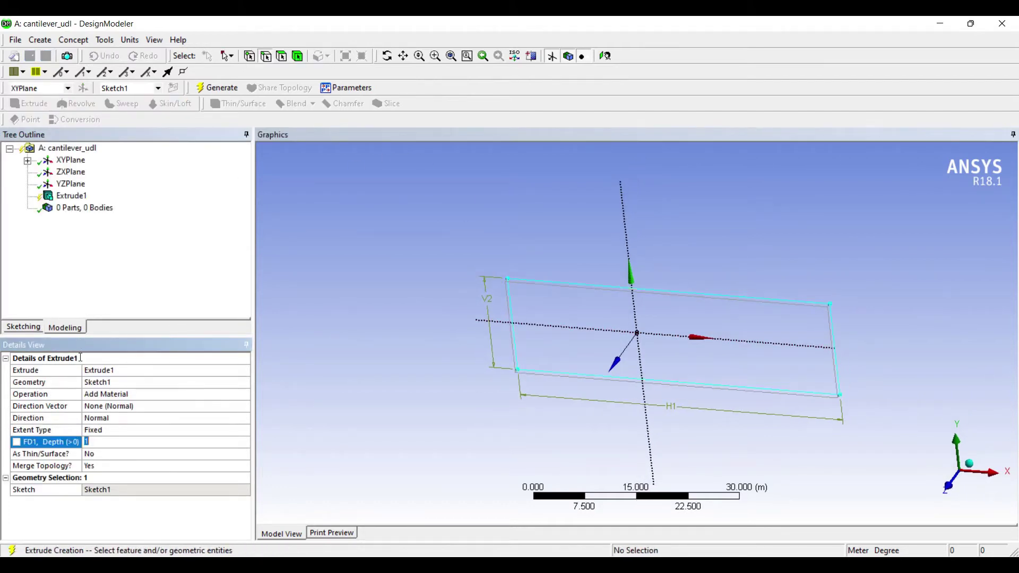
{"action": "key", "text": "Return"}
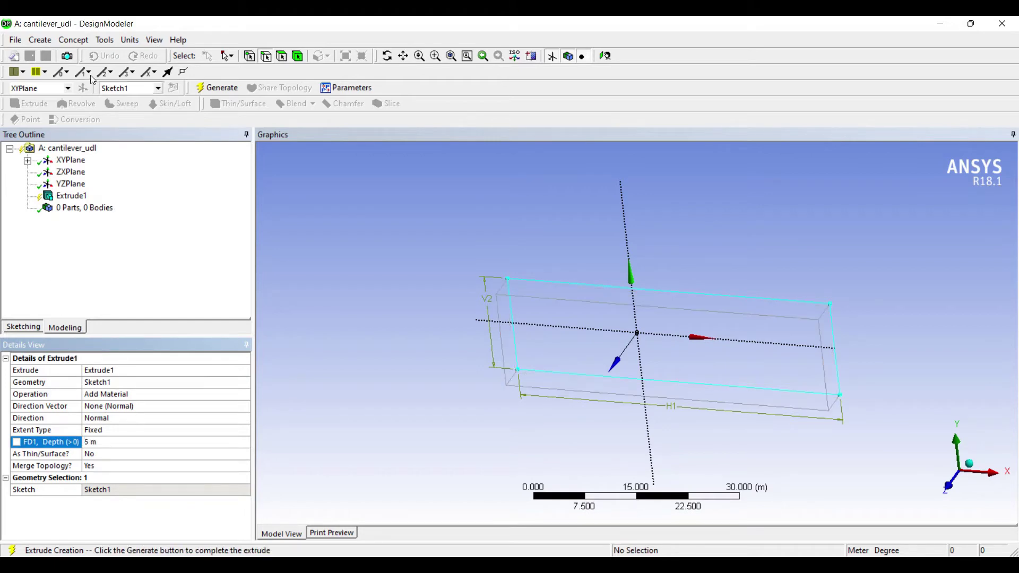
{"action": "left_click", "coordinate": [214, 89]}
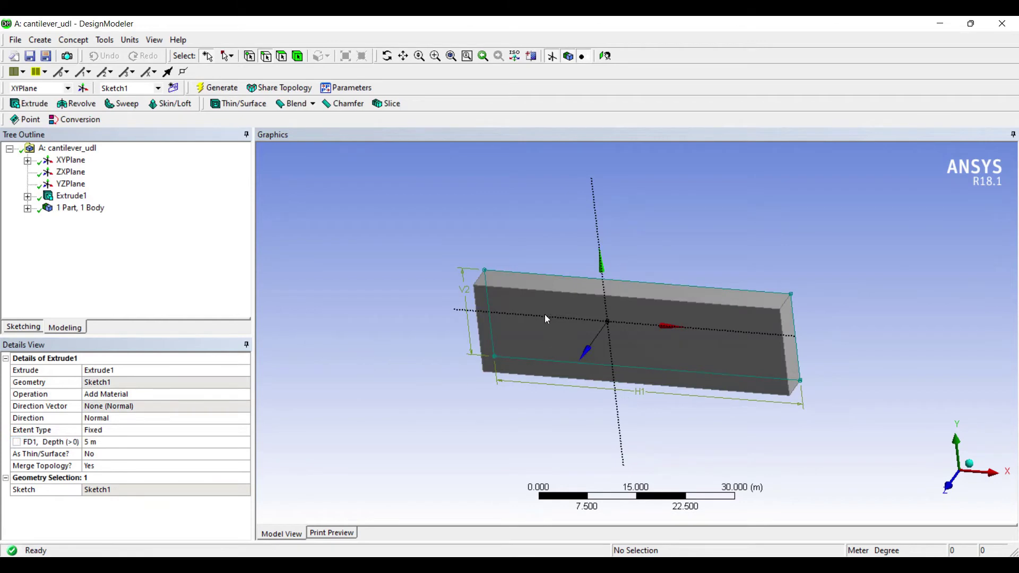
{"action": "middle_click_drag", "start_coordinate": [532, 284], "coordinate": [463, 289]}
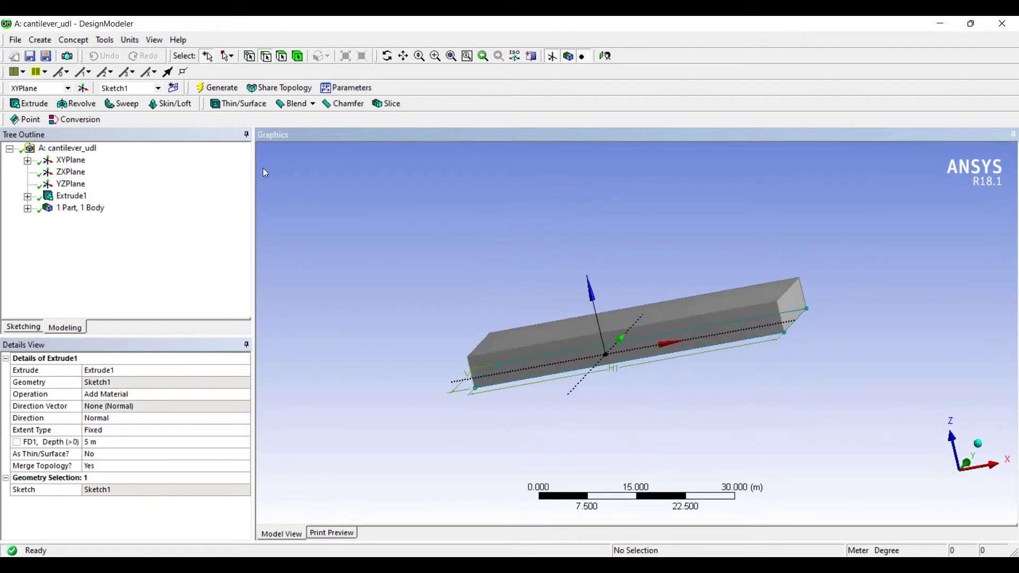
- Switch to Workbench, open the Model in Mechanical, and generate the mesh with Relevance Center set to Fine
{"action": "key", "text": "alt+Tab"}
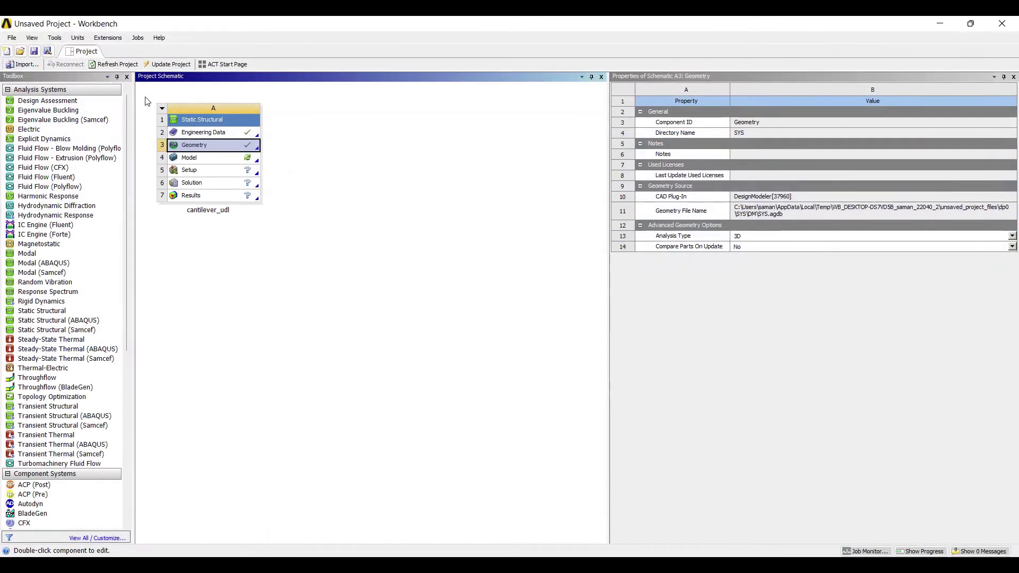
{"action": "double_click", "coordinate": [190, 157]}
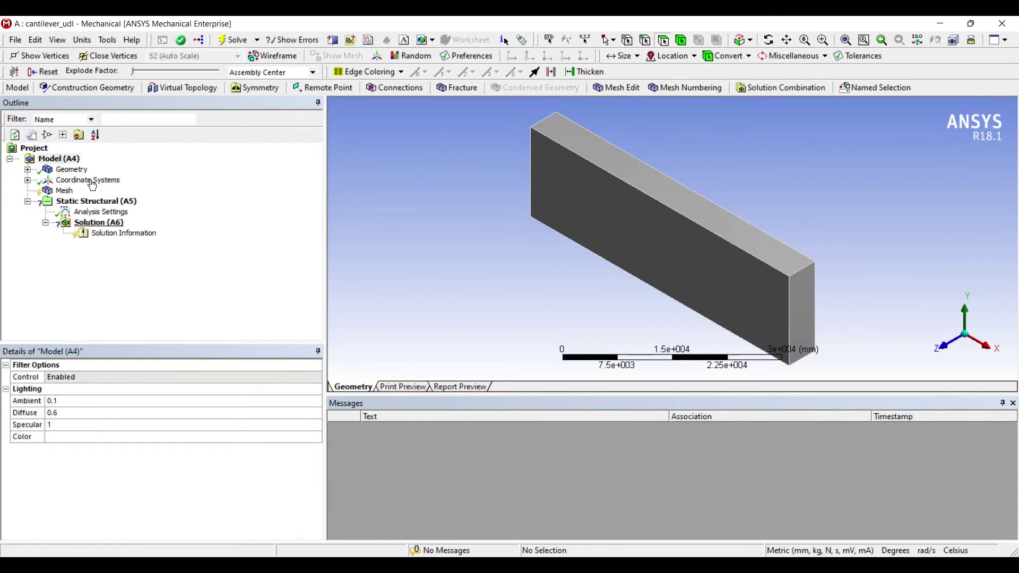
{"action": "left_click", "coordinate": [64, 190]}
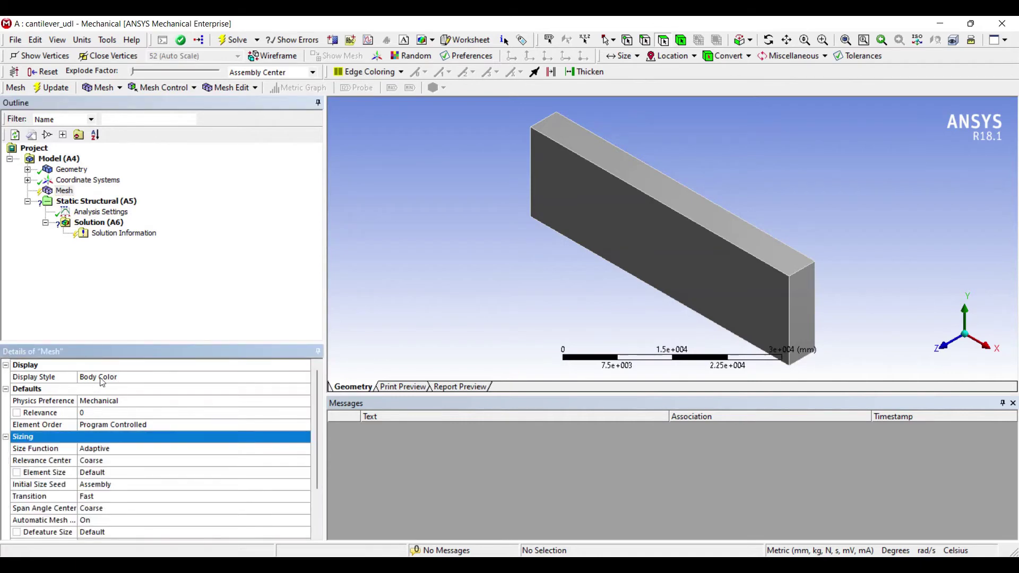
{"action": "left_click", "coordinate": [133, 460]}
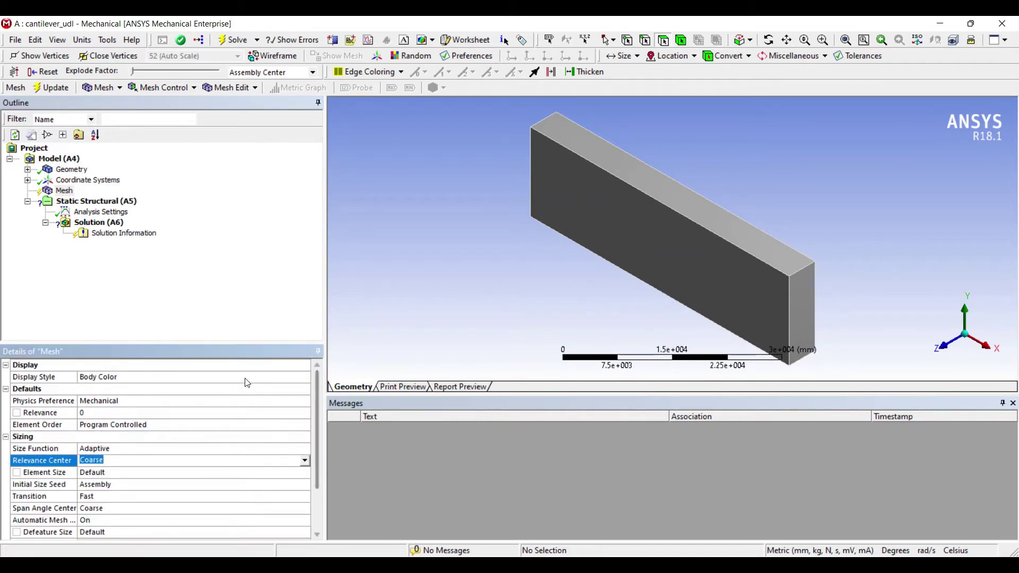
{"action": "left_click", "coordinate": [304, 460]}
{"action": "key", "text": "Return"}
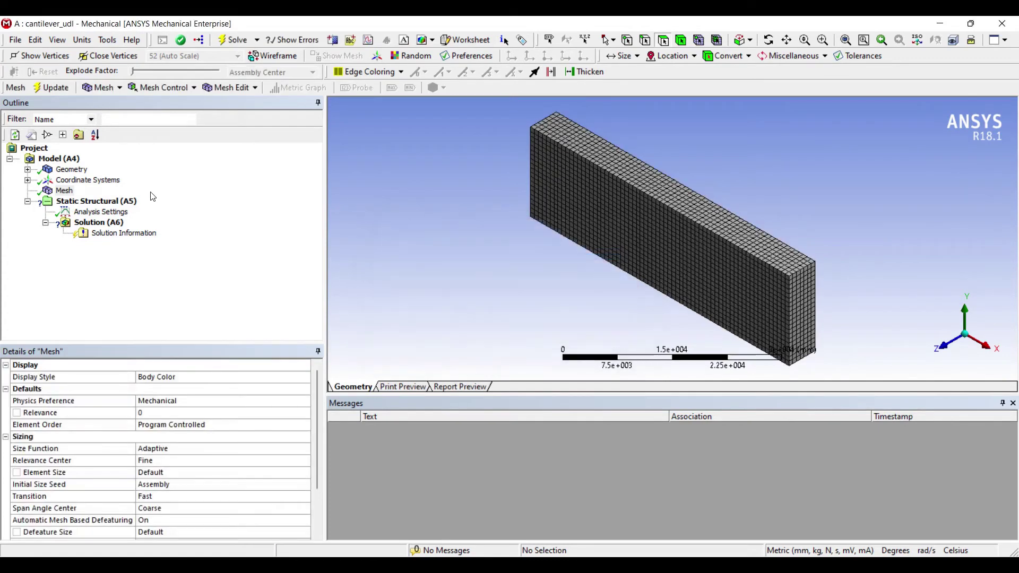
- Apply a Fixed Support to the beam's end face on the negative X side
{"action": "left_click", "coordinate": [101, 212]}
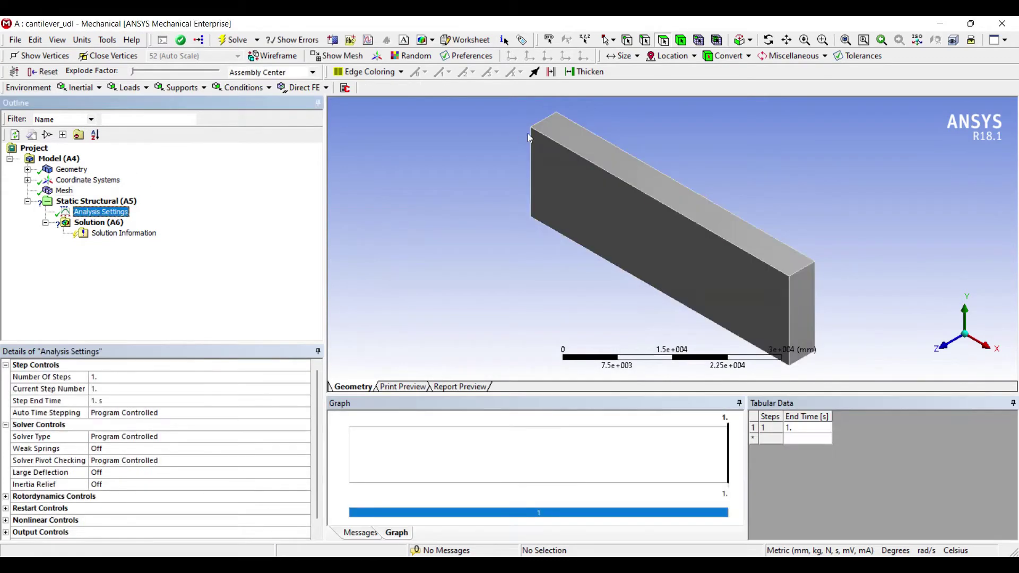
{"action": "middle_click_drag", "start_coordinate": [521, 196], "coordinate": [478, 215]}
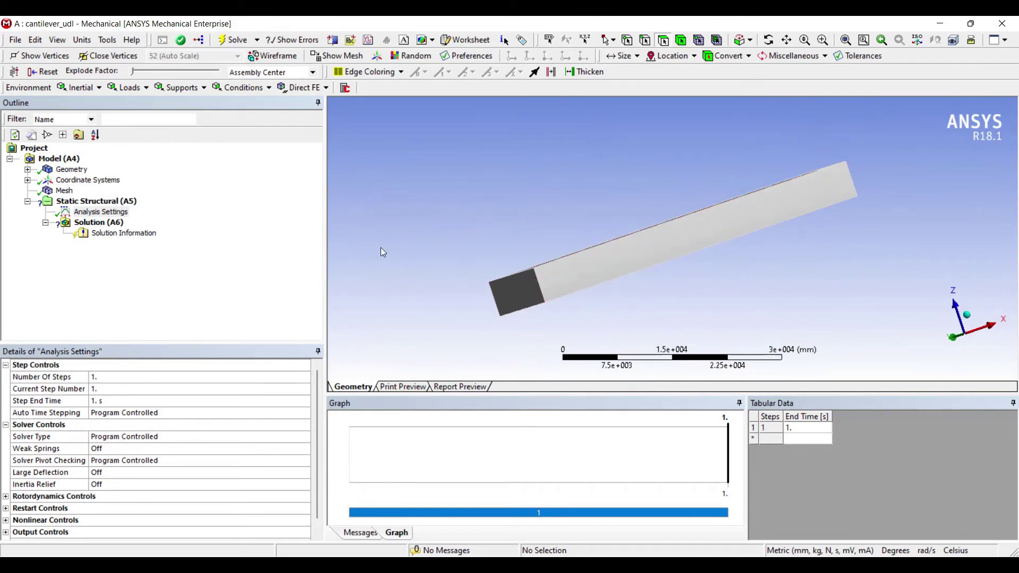
{"action": "left_click", "coordinate": [511, 294]}
{"action": "right_click", "coordinate": [542, 274]}
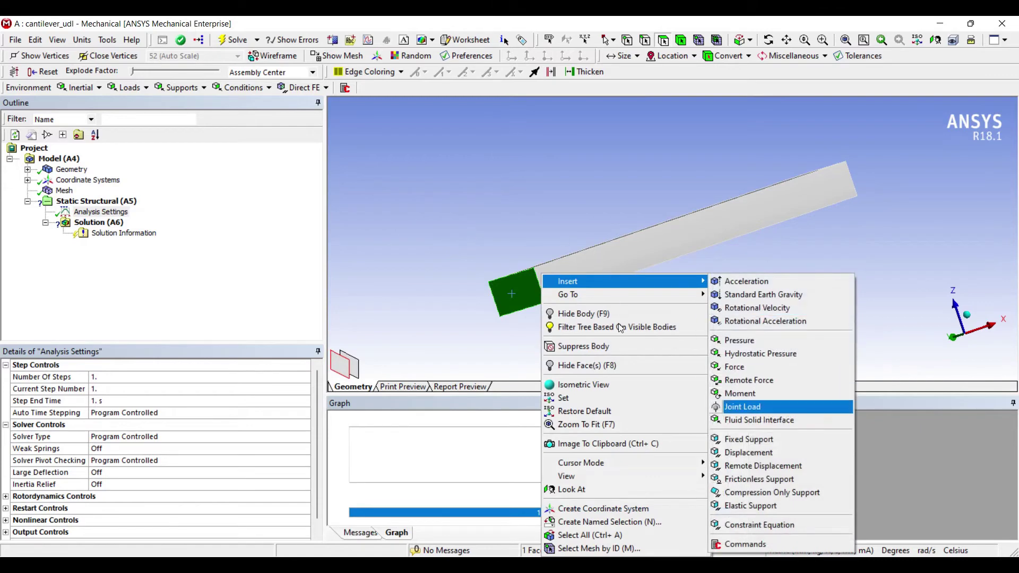
{"action": "left_click", "coordinate": [748, 439]}
- Insert a Force load on the beam's large 50 m by 15 m face on the positive Z side
{"action": "left_click_drag", "start_coordinate": [498, 199], "coordinate": [571, 149]}
{"action": "middle_click_drag", "start_coordinate": [599, 150], "coordinate": [578, 177]}
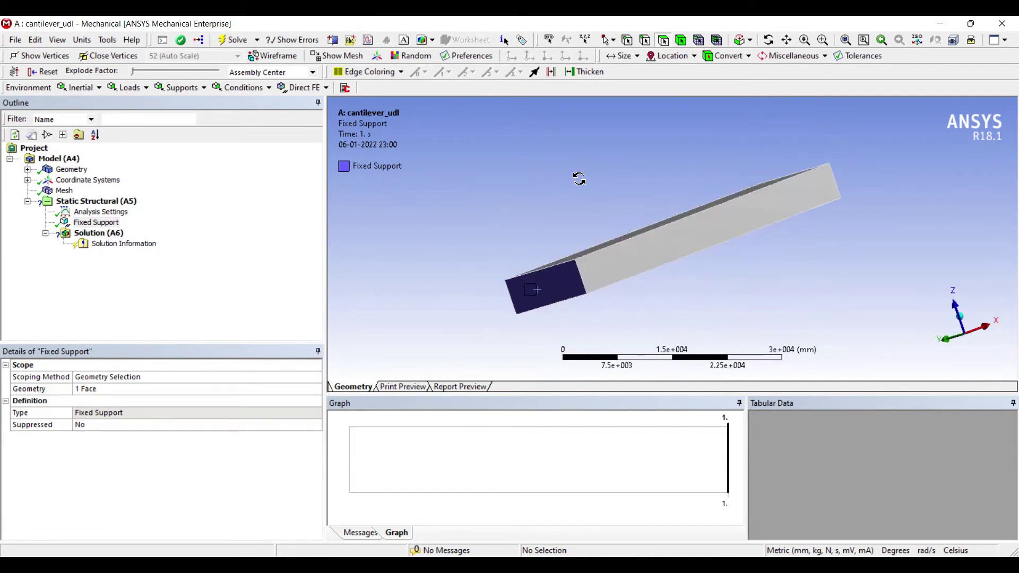
{"action": "left_click", "coordinate": [541, 190]}
{"action": "right_click", "coordinate": [642, 223]}
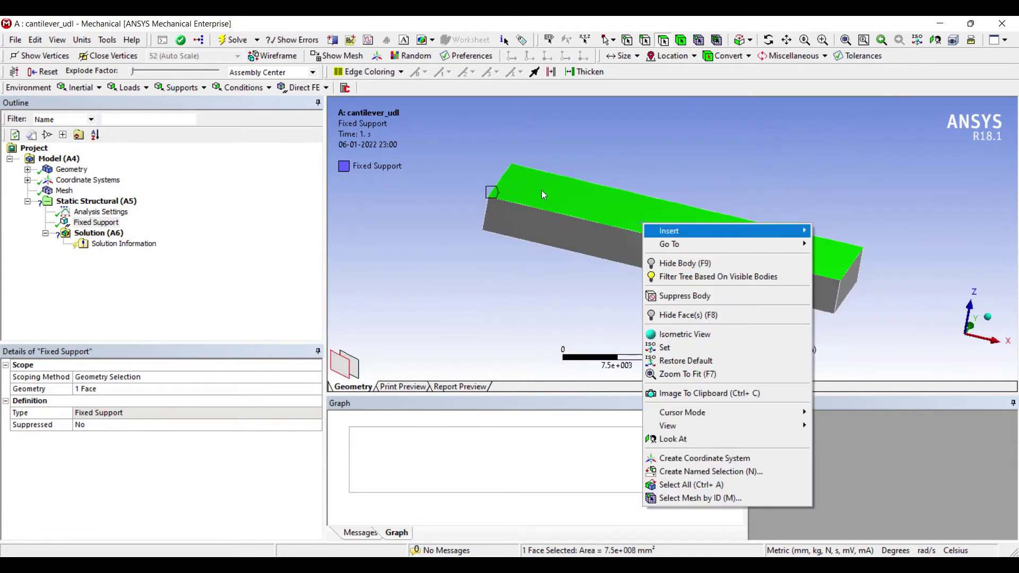
{"action": "mouse_move", "coordinate": [670, 231]}
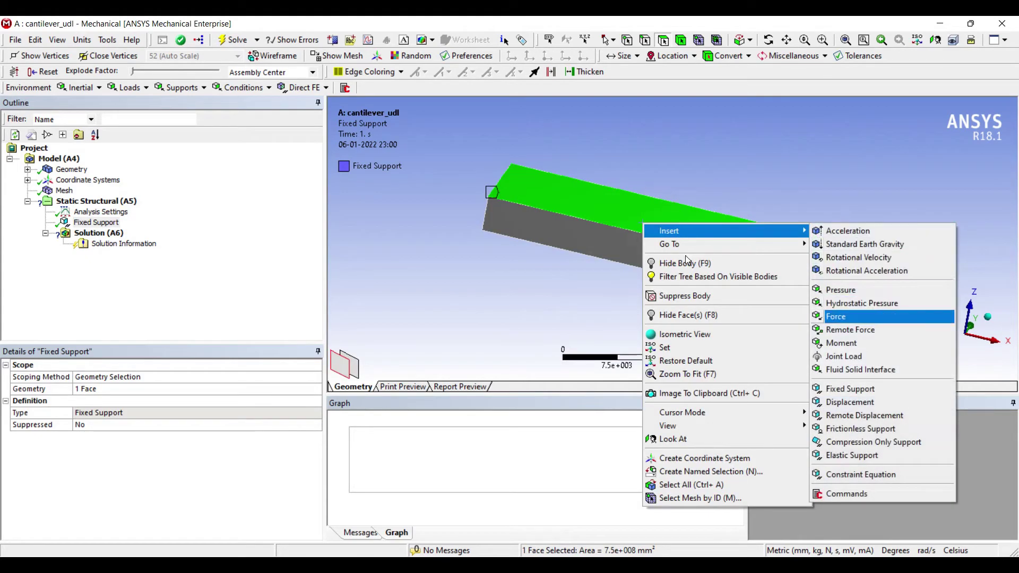
{"action": "left_click", "coordinate": [836, 316]}
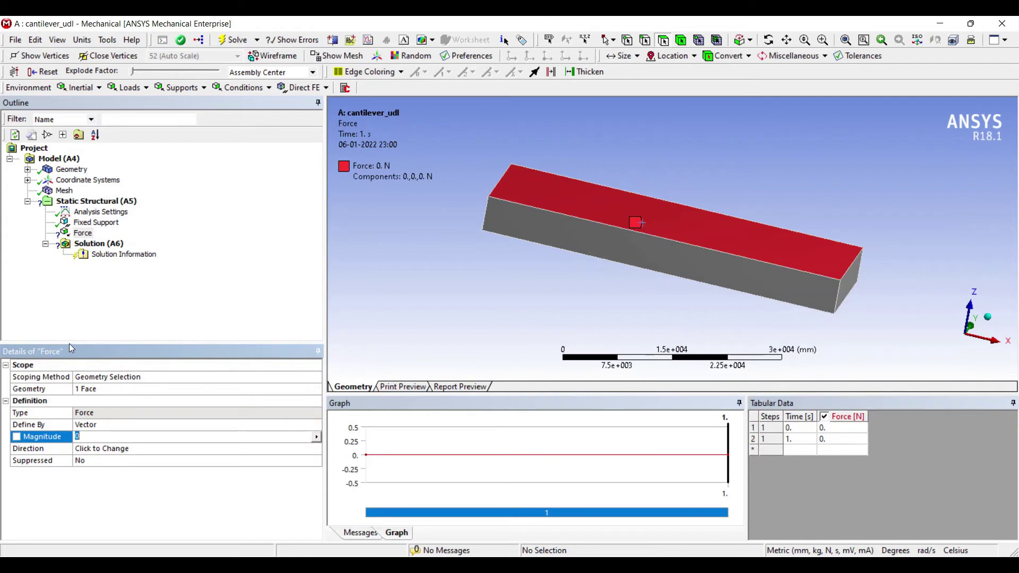
- Change the force definition from Vector to Components
{"action": "key", "text": "Up"}
{"action": "key", "text": "alt+Down"}
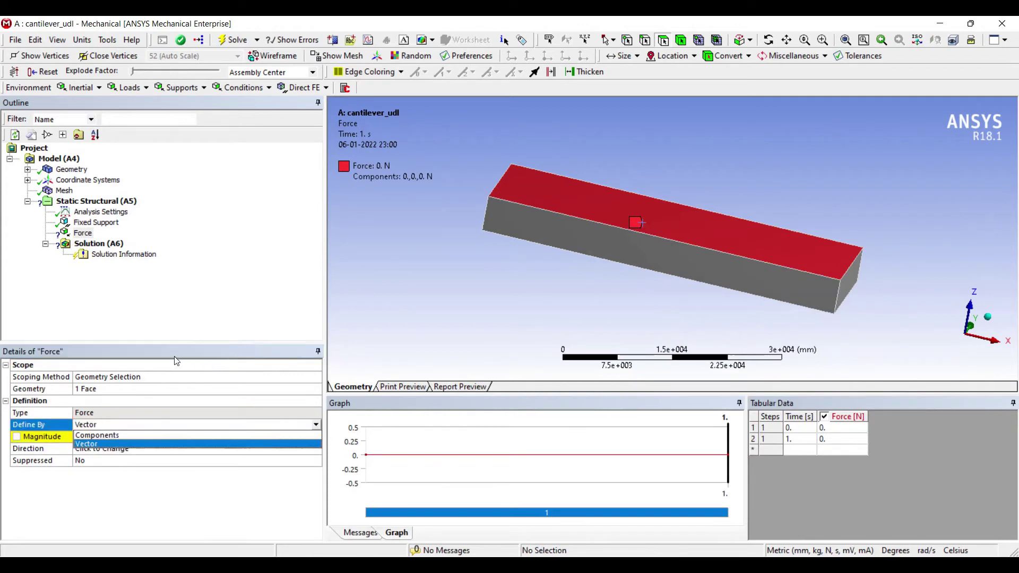
{"action": "key", "text": "Up"}
{"action": "key", "text": "Return"}
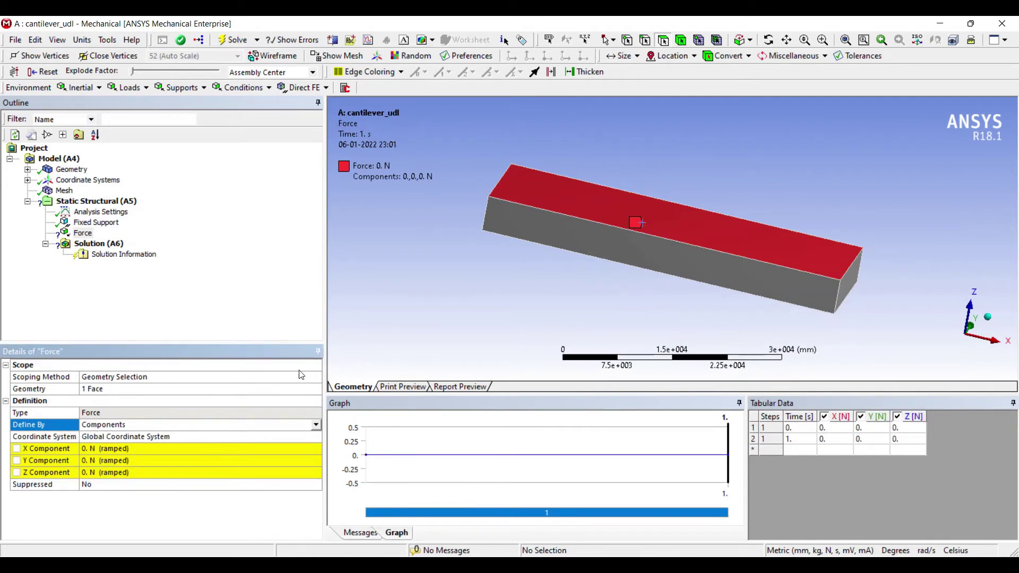
- Set the force's Z component to -2000 N
{"action": "key", "text": "Down"}
{"action": "key", "text": "Down"}
{"action": "key", "text": "Down"}
{"action": "key", "text": "Down"}
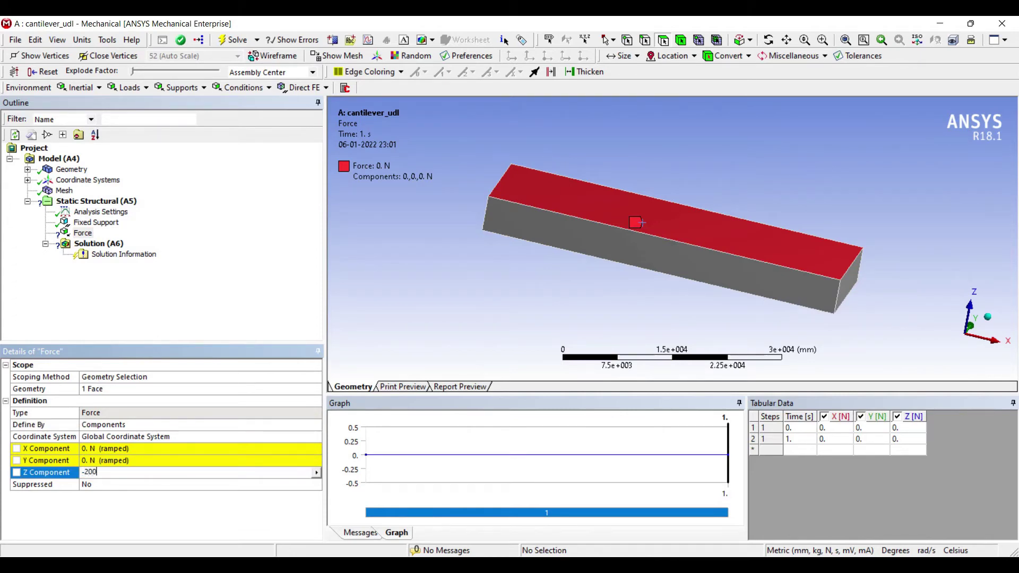
{"action": "key", "text": "Return"}
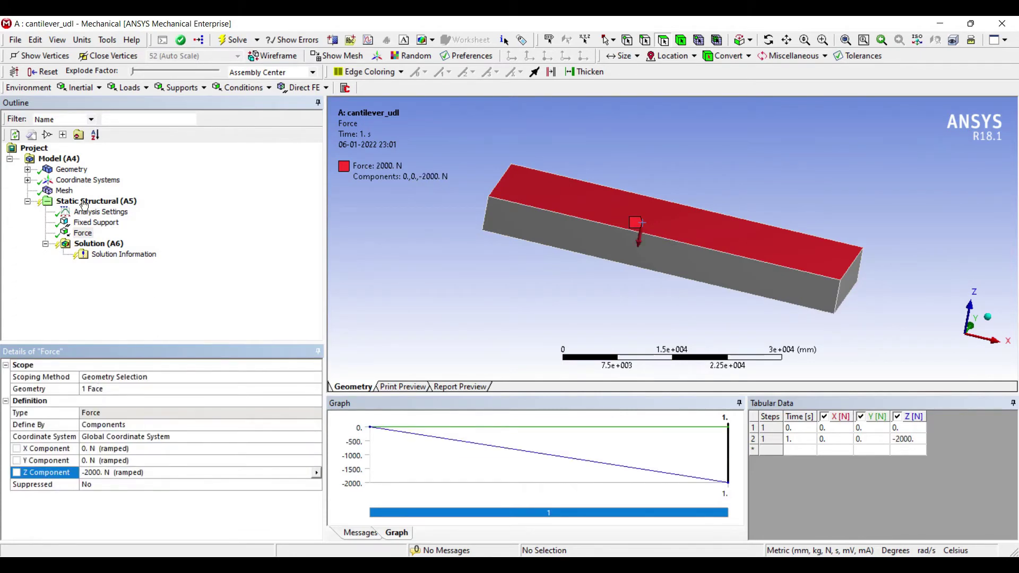
- Add a Directional Deformation result to the solution with its orientation set to the Z Axis
{"action": "left_click", "coordinate": [98, 243]}
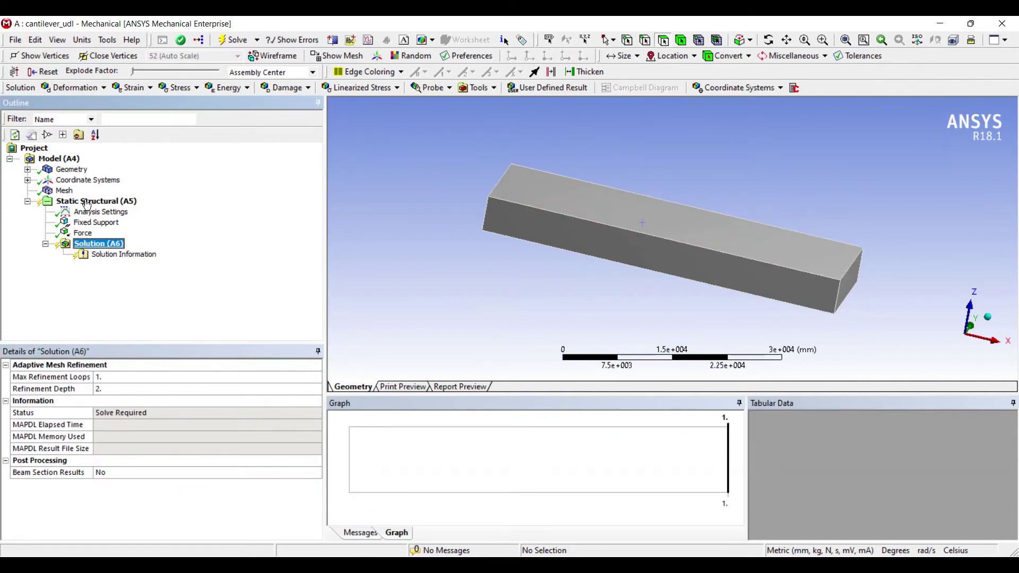
{"action": "right_click", "coordinate": [106, 244]}
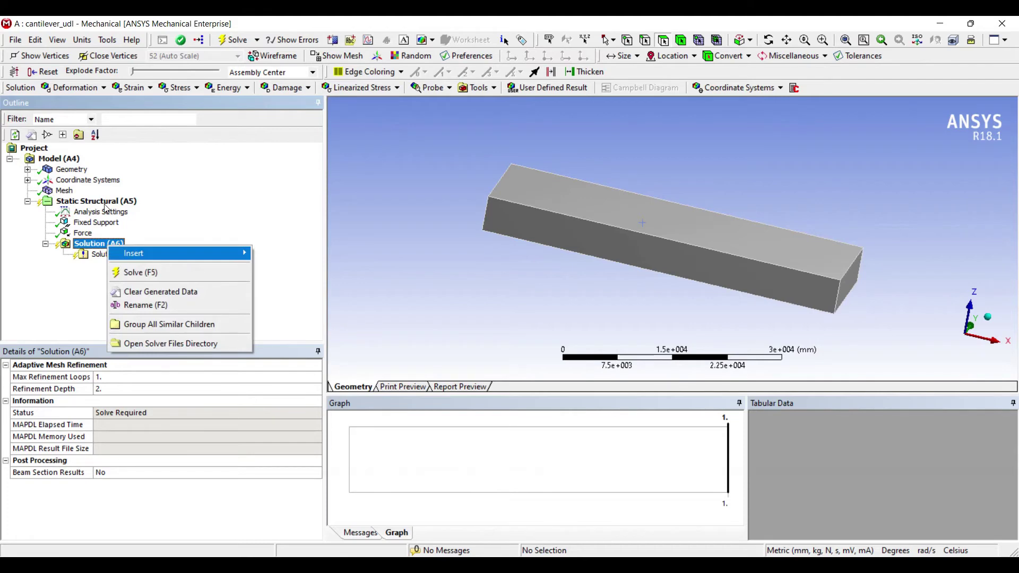
{"action": "mouse_move", "coordinate": [133, 254]}
{"action": "mouse_move", "coordinate": [286, 266]}
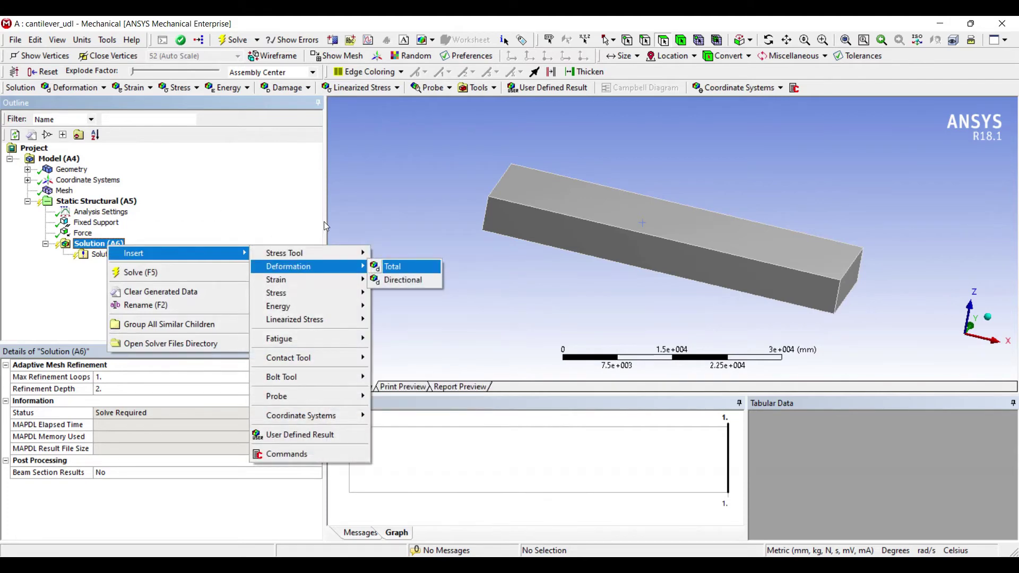
{"action": "left_click", "coordinate": [404, 280]}
{"action": "left_click", "coordinate": [156, 424]}
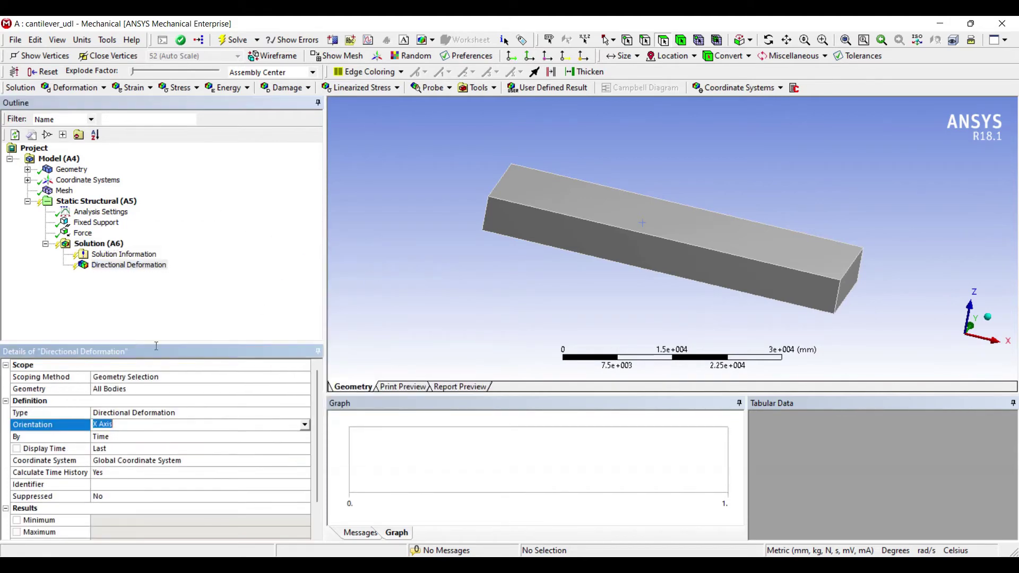
{"action": "key", "text": "Right"}
{"action": "left_click", "coordinate": [304, 424]}
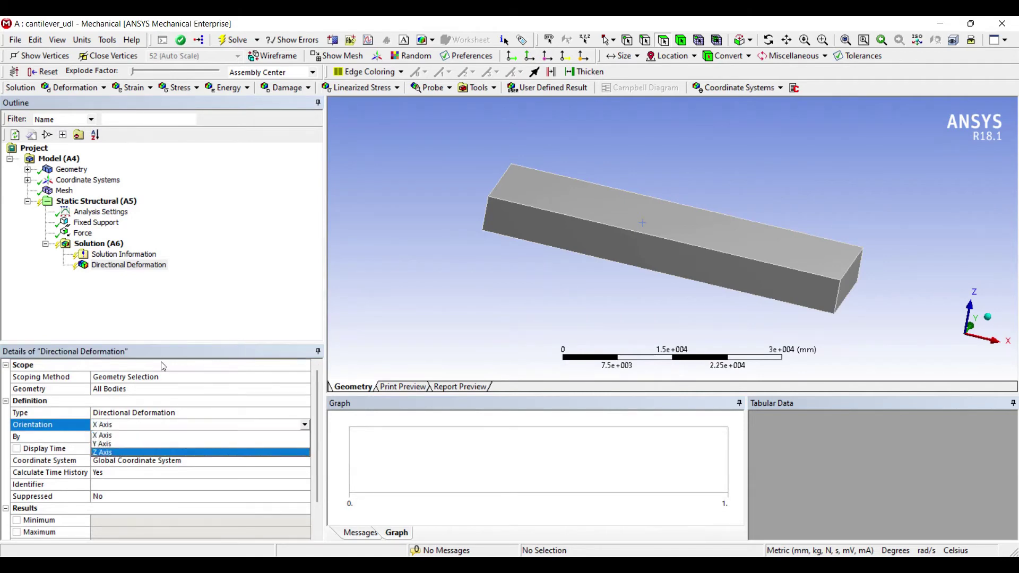
{"action": "key", "text": "Return"}
- Add an Equivalent (von-Mises) stress result to the solution
{"action": "right_click", "coordinate": [109, 244]}
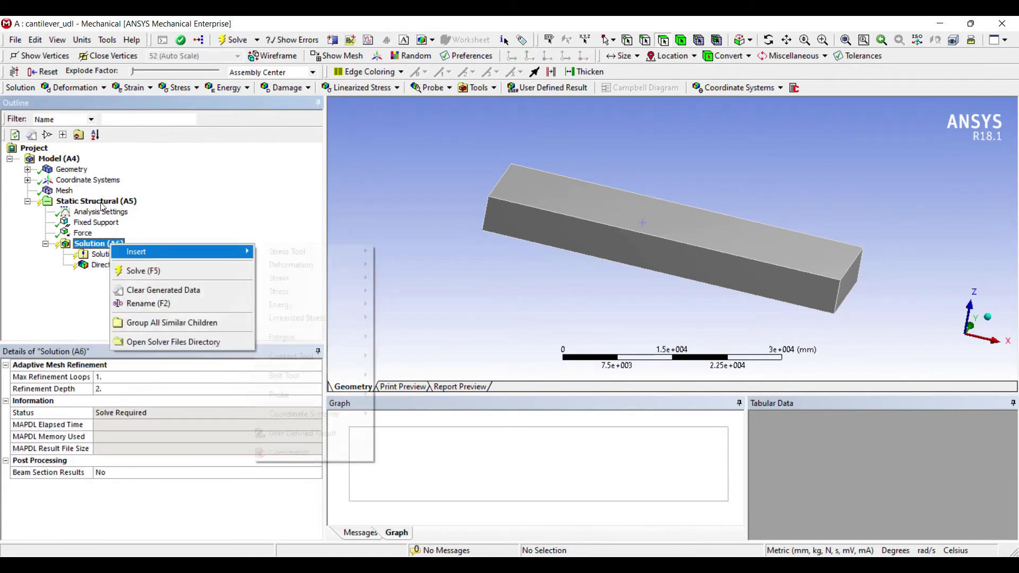
{"action": "key", "text": "Down"}
{"action": "key", "text": "Down"}
{"action": "key", "text": "Down"}
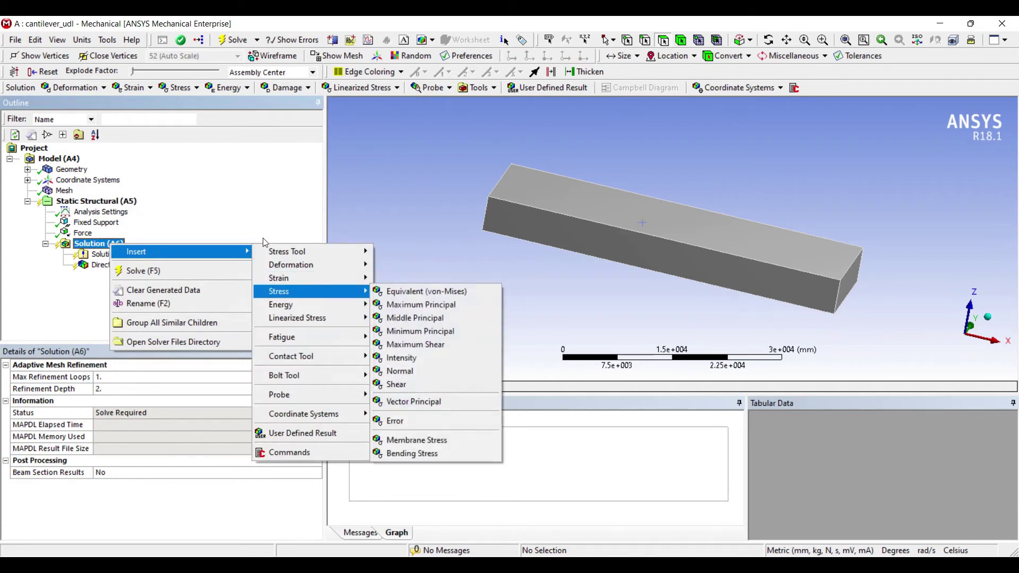
{"action": "key", "text": "Right"}
{"action": "key", "text": "Return"}
- Add an Equivalent (von-Mises) elastic strain result to the solution
{"action": "key", "text": "Left"}
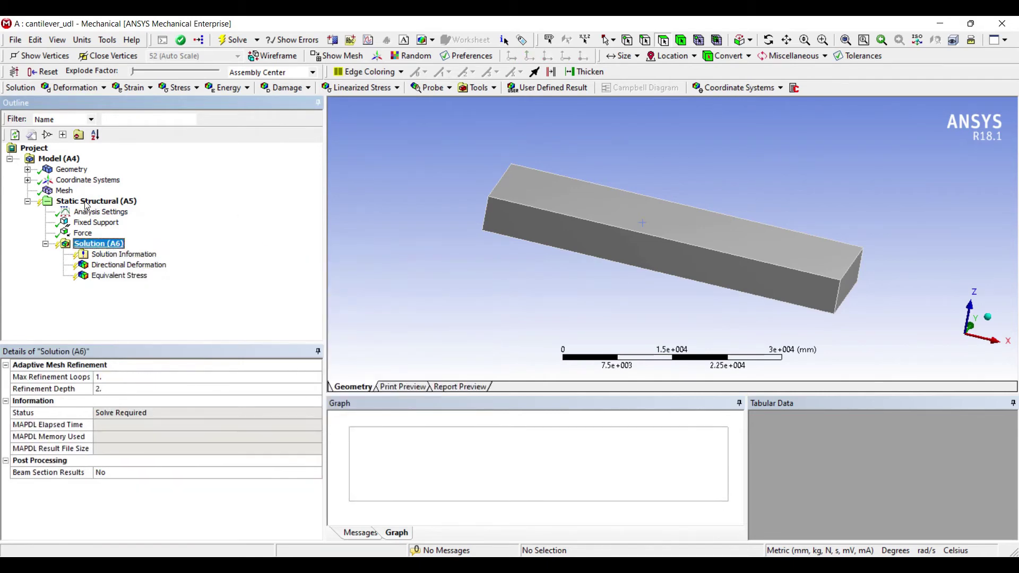
{"action": "right_click", "coordinate": [106, 245]}
{"action": "mouse_move", "coordinate": [149, 255]}
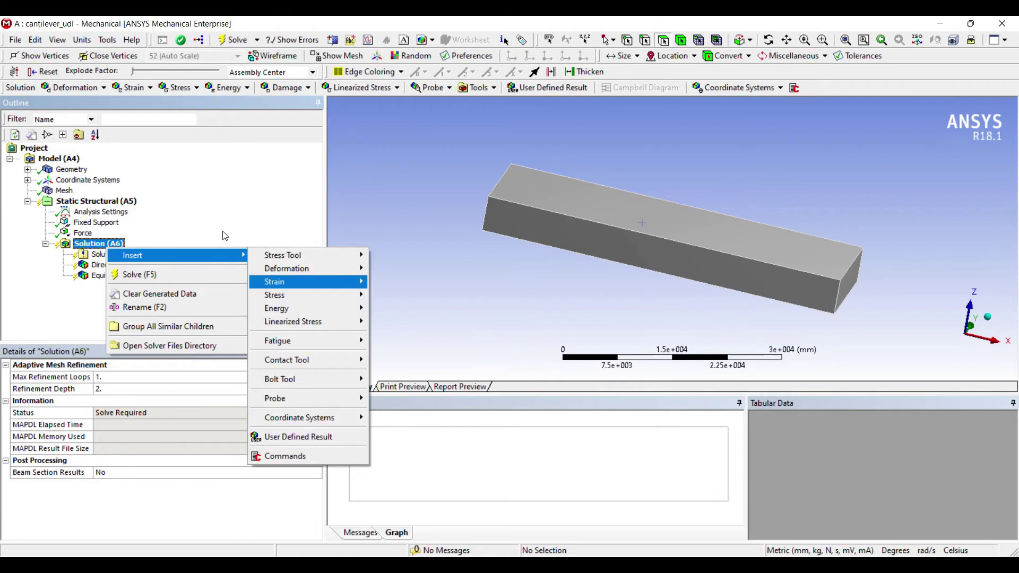
{"action": "key", "text": "Right"}
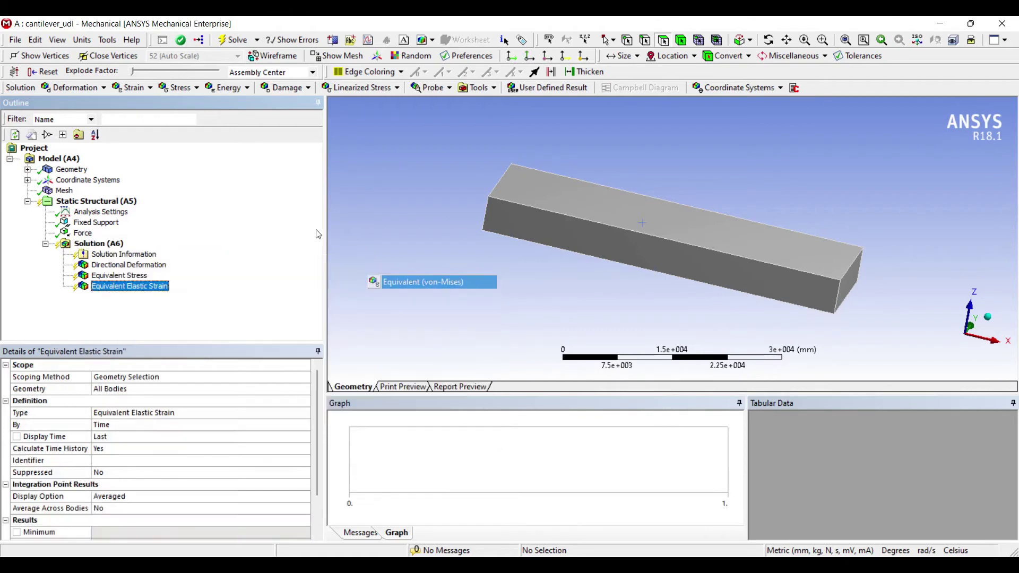
- Solve the static structural analysis
{"action": "key", "text": "Up"}
{"action": "key", "text": "Up"}
{"action": "key", "text": "Up"}
{"action": "key", "text": "Up"}
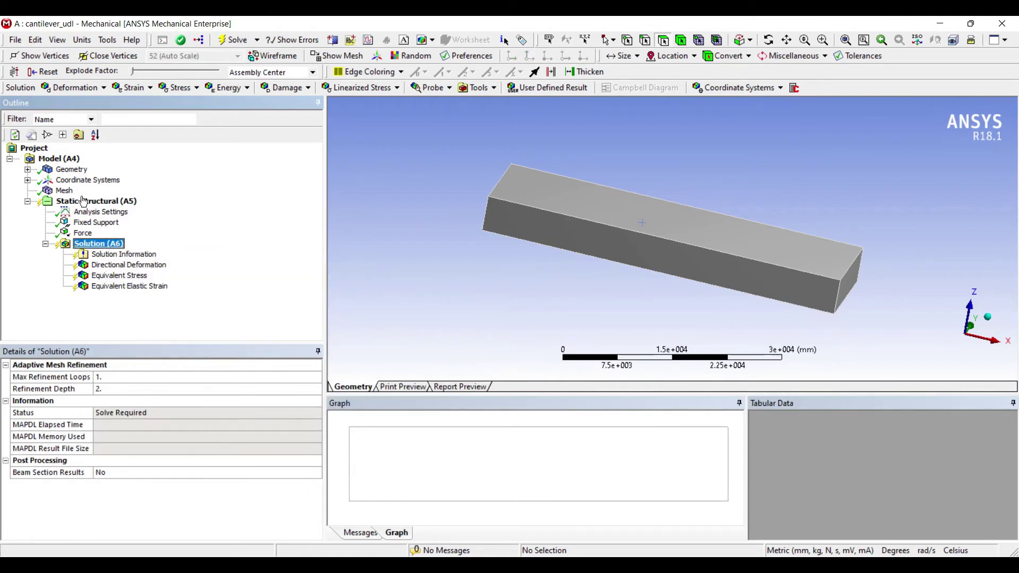
{"action": "key", "text": "shift+F10"}
{"action": "key", "text": "Down"}
{"action": "key", "text": "Down"}
{"action": "key", "text": "Return"}
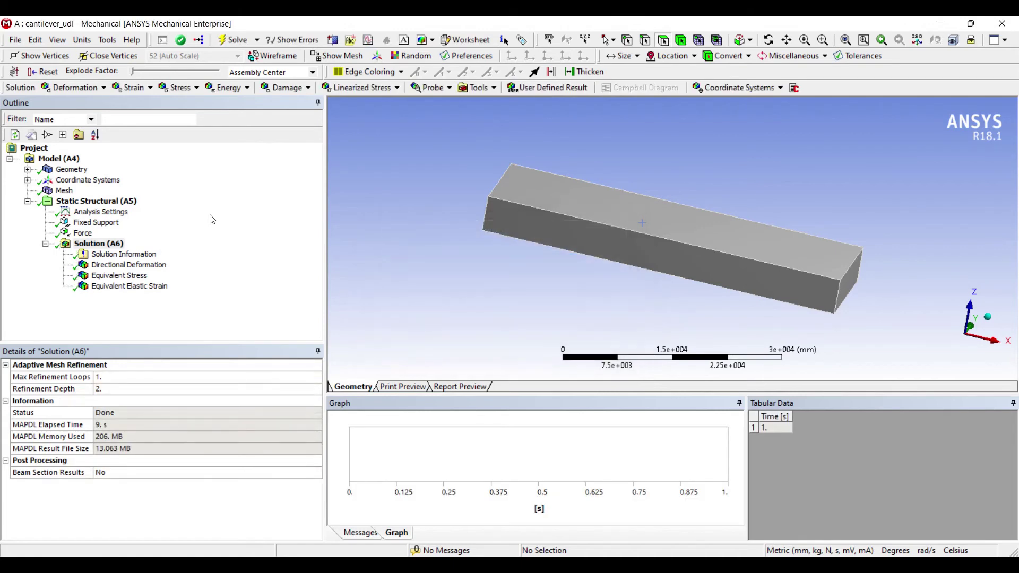
- Display the Z-axis Directional Deformation result and play its animation to examine how the beam bends
{"action": "left_click", "coordinate": [129, 265]}
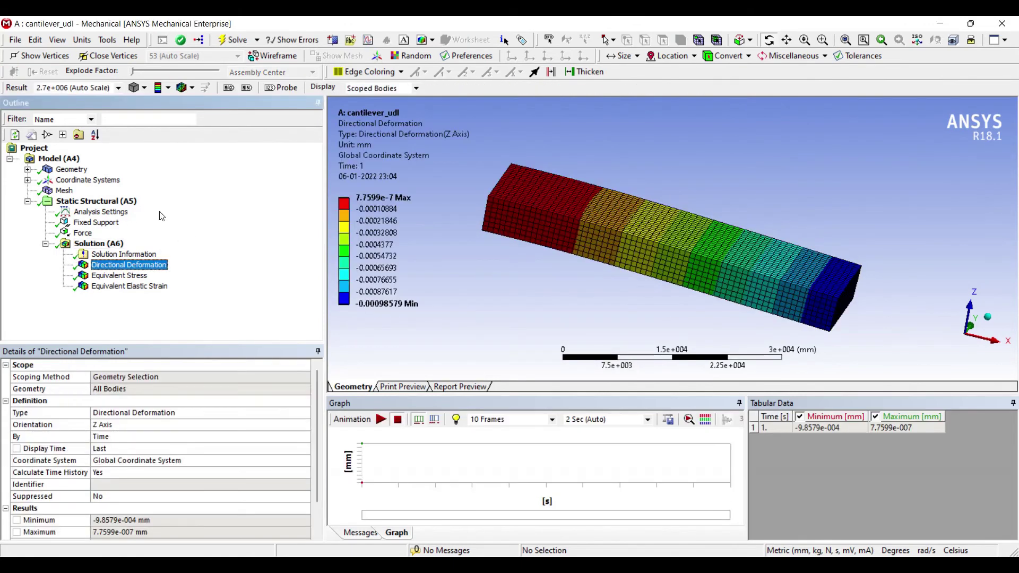
{"action": "left_click_drag", "start_coordinate": [581, 193], "coordinate": [603, 187]}
{"action": "key", "text": "space"}
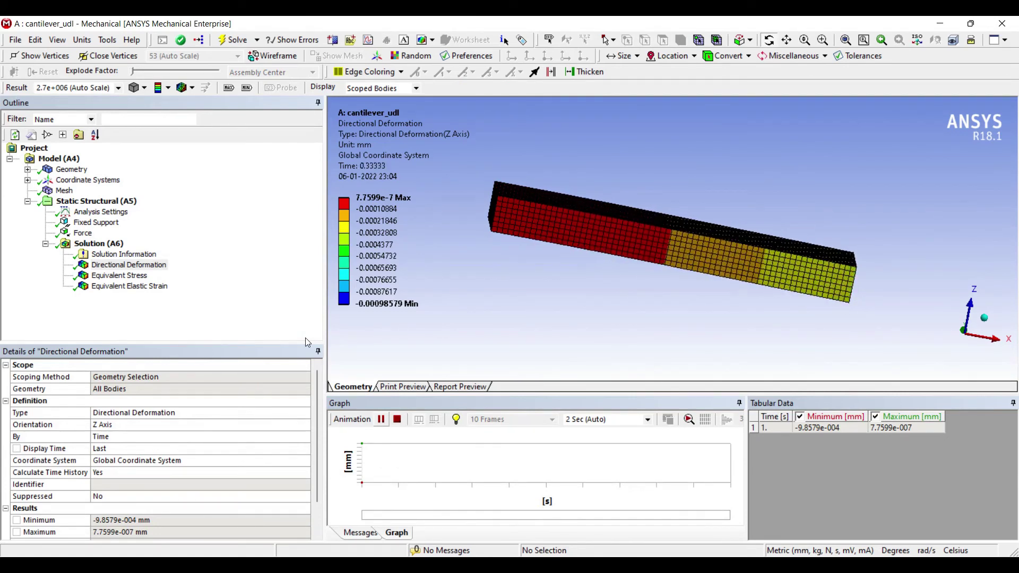
{"action": "key", "text": "space"}
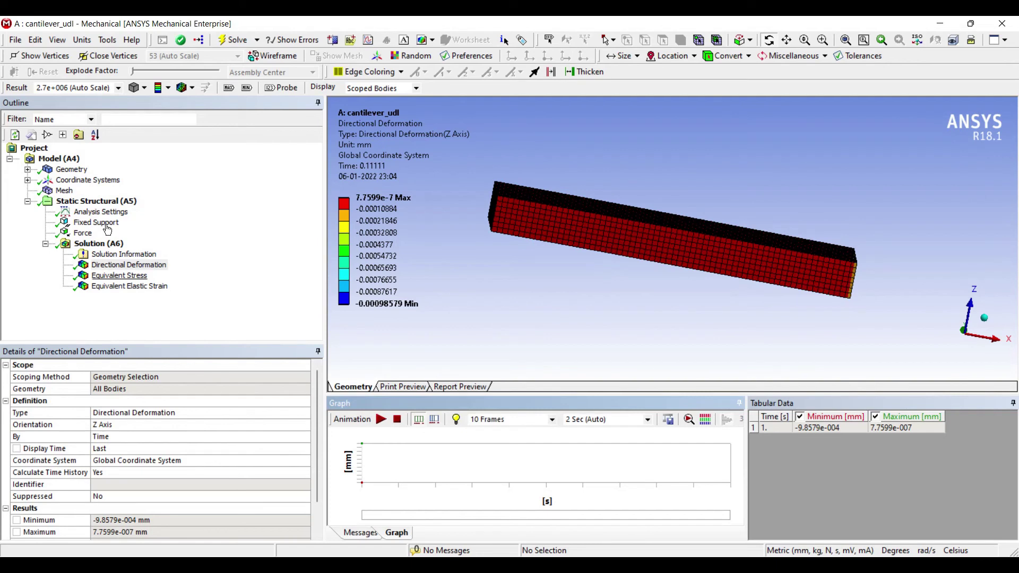
- Display the Equivalent Stress result and animate it to examine the stress distribution along the beam
{"action": "key", "text": "Down"}
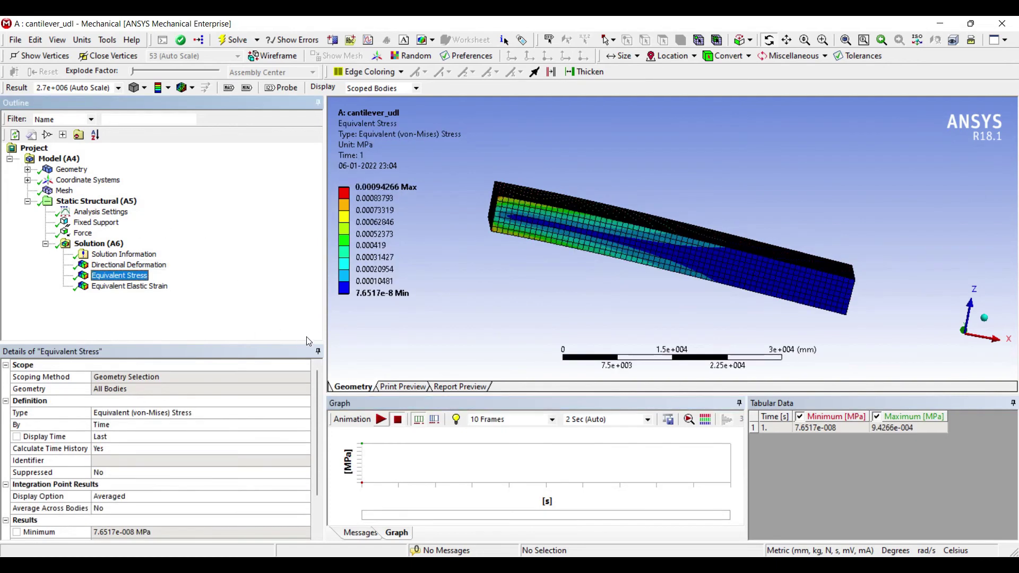
{"action": "left_click", "coordinate": [380, 419]}
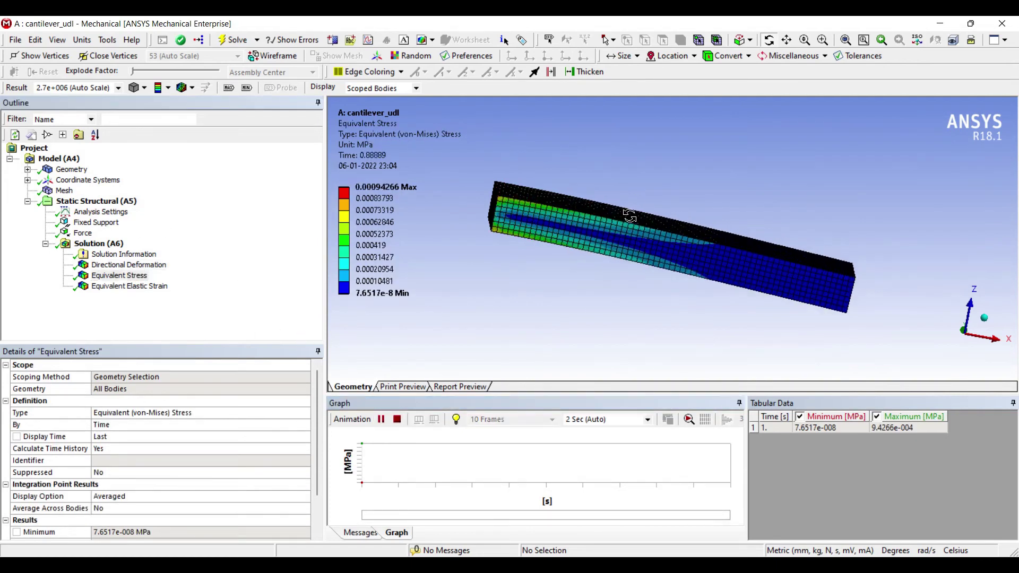
{"action": "left_click_drag", "start_coordinate": [629, 215], "coordinate": [650, 218]}
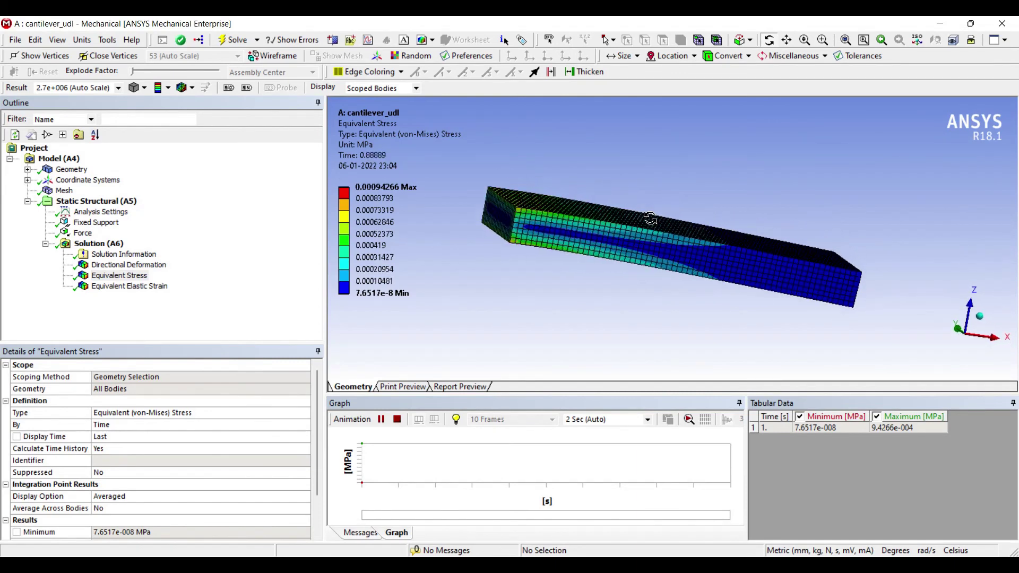
{"action": "left_click_drag", "start_coordinate": [536, 202], "coordinate": [489, 201]}
{"action": "left_click", "coordinate": [380, 419]}
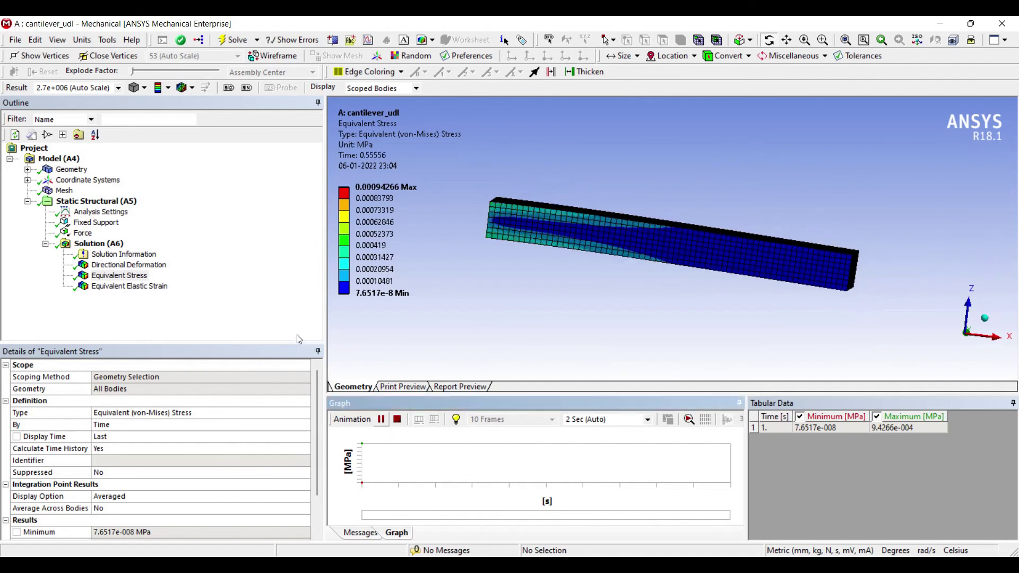
- Display the Equivalent Elastic Strain result and animate it to examine the strain distribution along the beam
{"action": "left_click", "coordinate": [127, 286]}
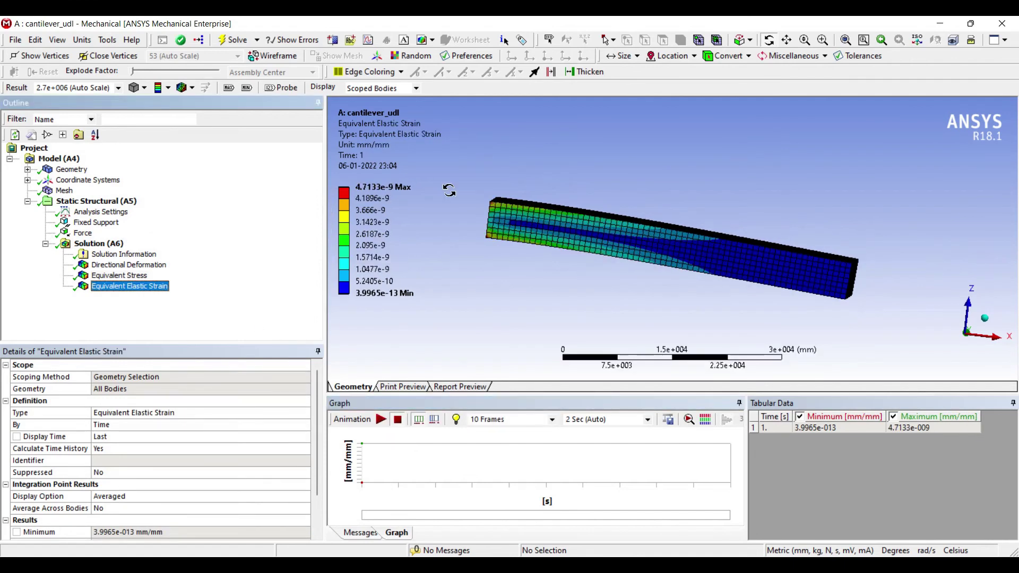
{"action": "left_click", "coordinate": [380, 419]}
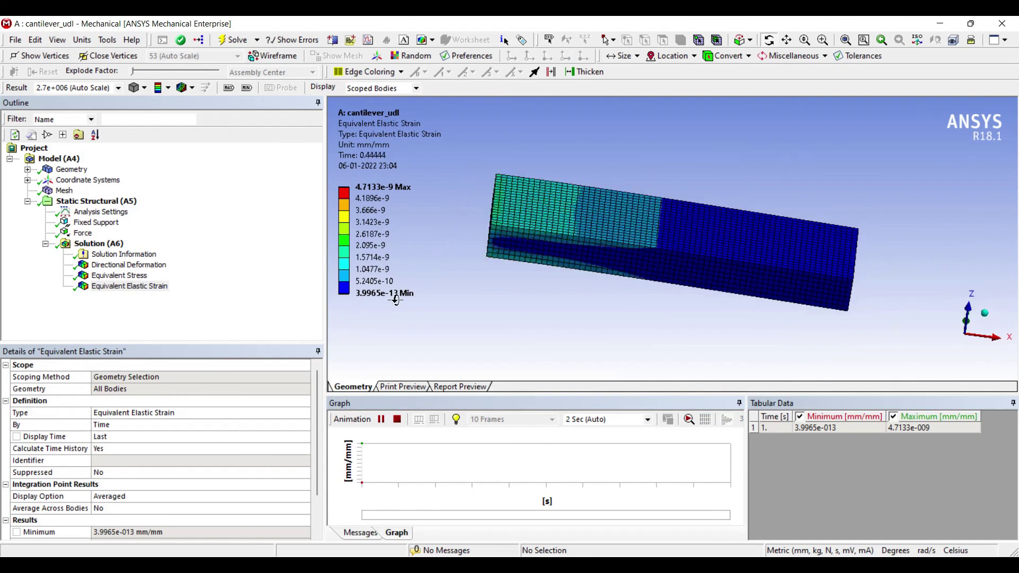
{"action": "left_click", "coordinate": [380, 420]}
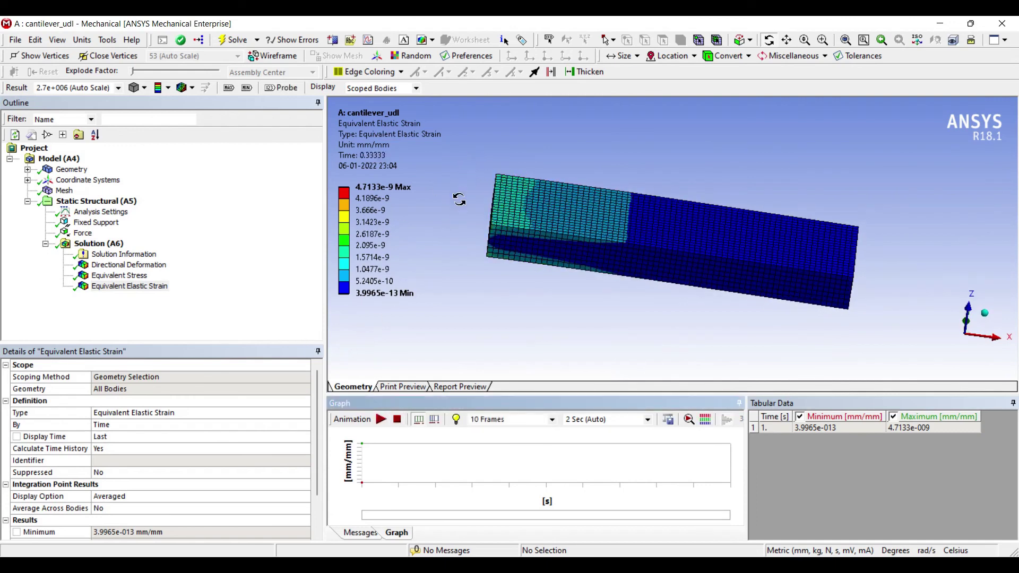
{"action": "mouse_move", "coordinate": [458, 200]}
{"action": "left_mouse_down"}
{"action": "mouse_move", "coordinate": [458, 175]}
{"action": "mouse_move", "coordinate": [452, 185]}
{"action": "left_mouse_up"}
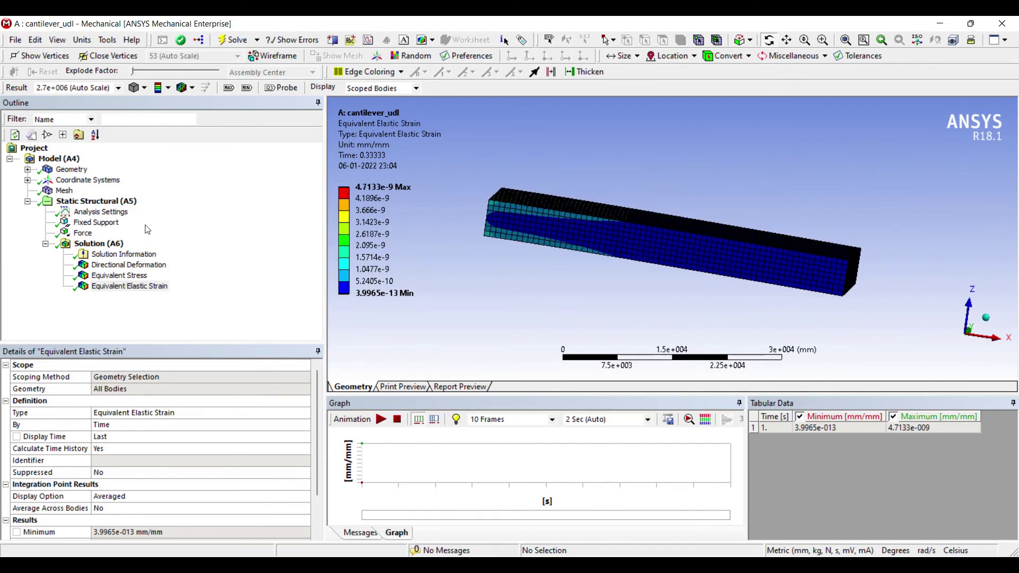